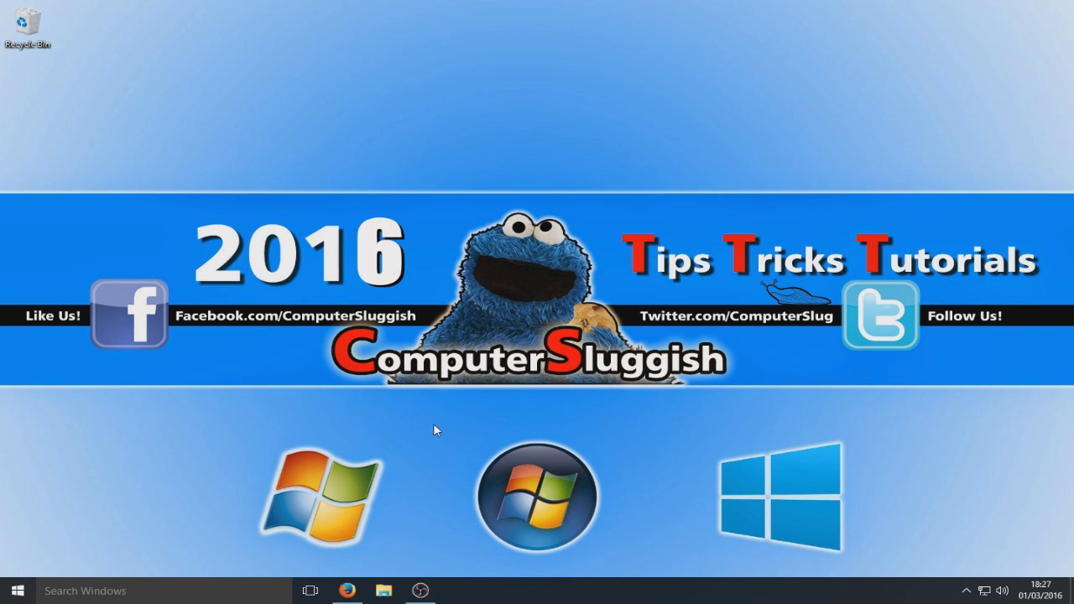
- Download the free home version of Malwarebytes Anti-Malware in Firefox and save the mbam-setup-2.2.0.1024.exe installer
{"action": "left_click", "coordinate": [348, 591]}
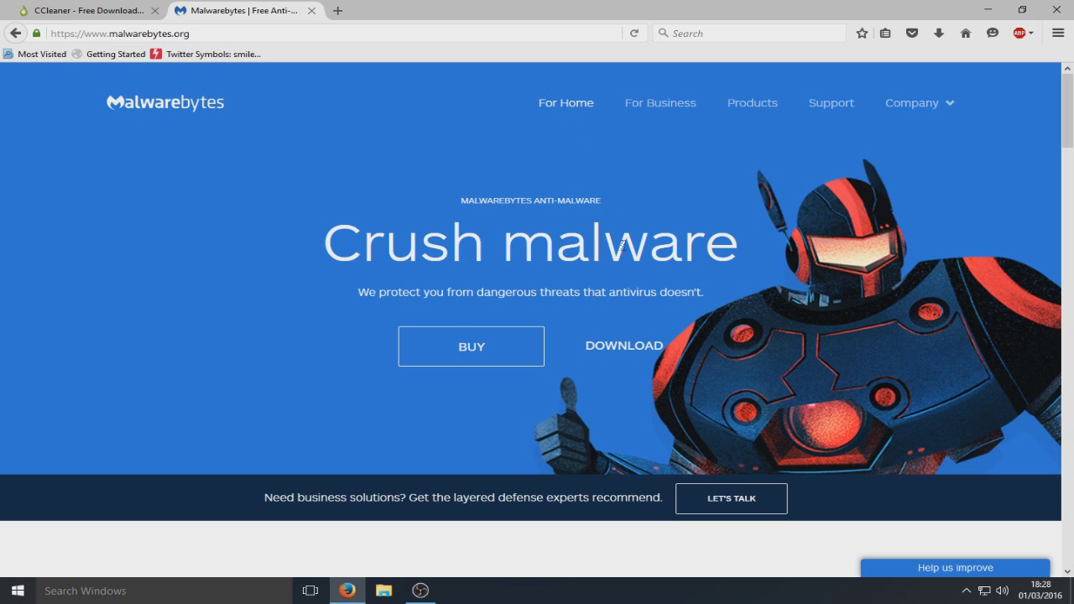
{"action": "scroll", "coordinate": [622, 244], "scroll_direction": "down", "scroll_amount": 2}
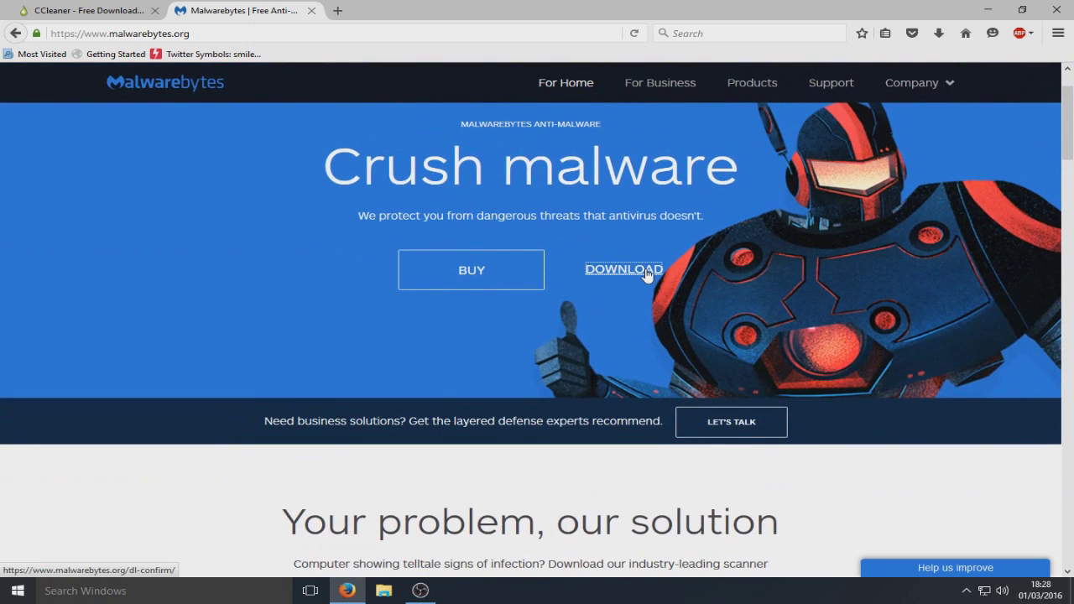
{"action": "left_click", "coordinate": [646, 276]}
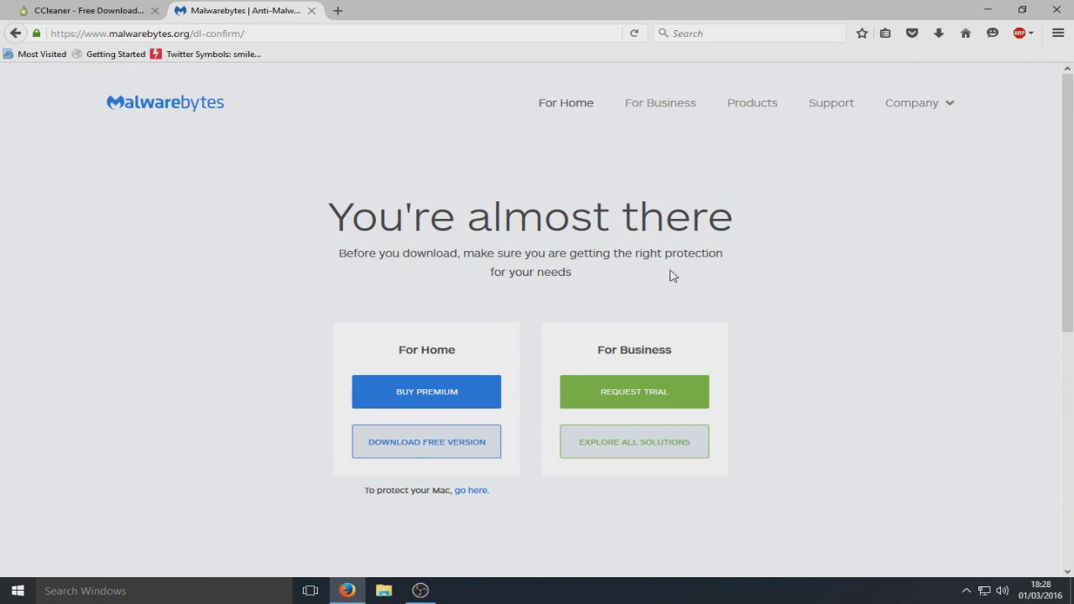
{"action": "left_click", "coordinate": [464, 452]}
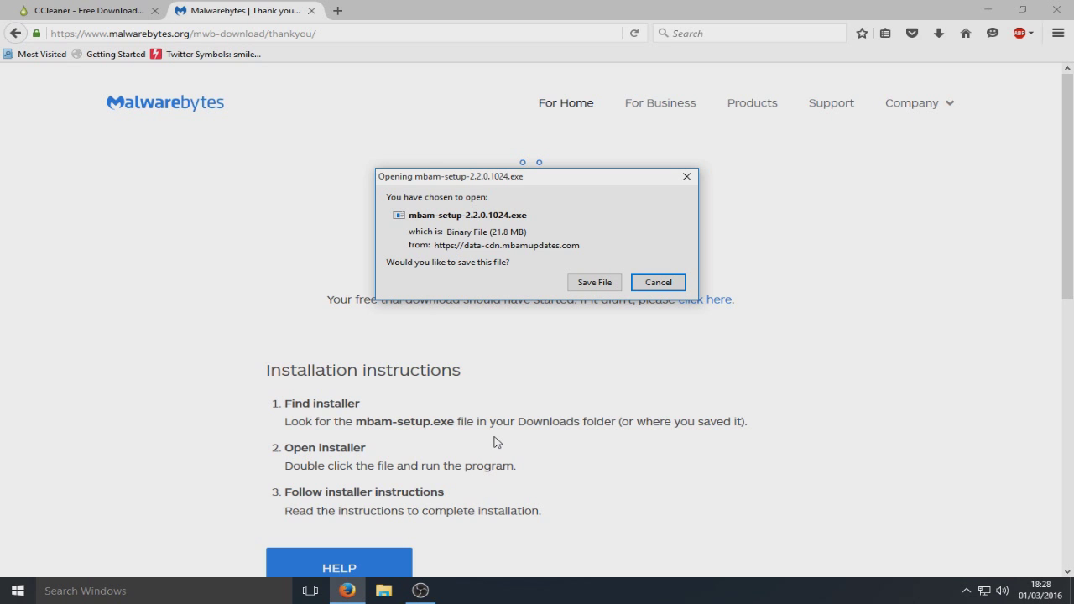
{"action": "left_click", "coordinate": [594, 282]}
- Run the downloaded Malwarebytes installer with English as the setup language and minimize the browser
{"action": "left_click", "coordinate": [939, 32]}
{"action": "left_click", "coordinate": [802, 94]}
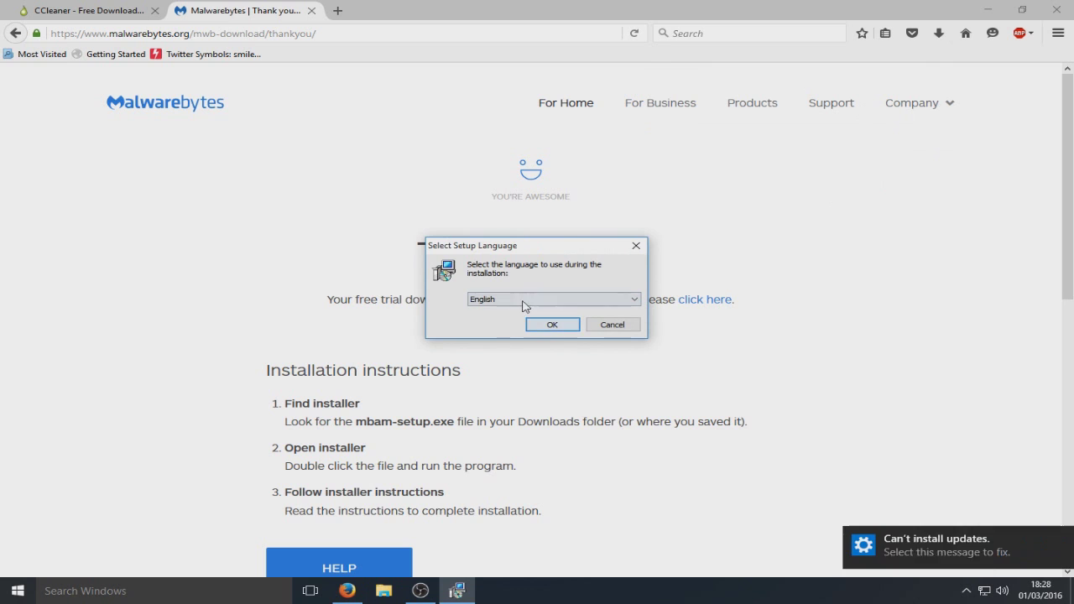
{"action": "left_click", "coordinate": [553, 325]}
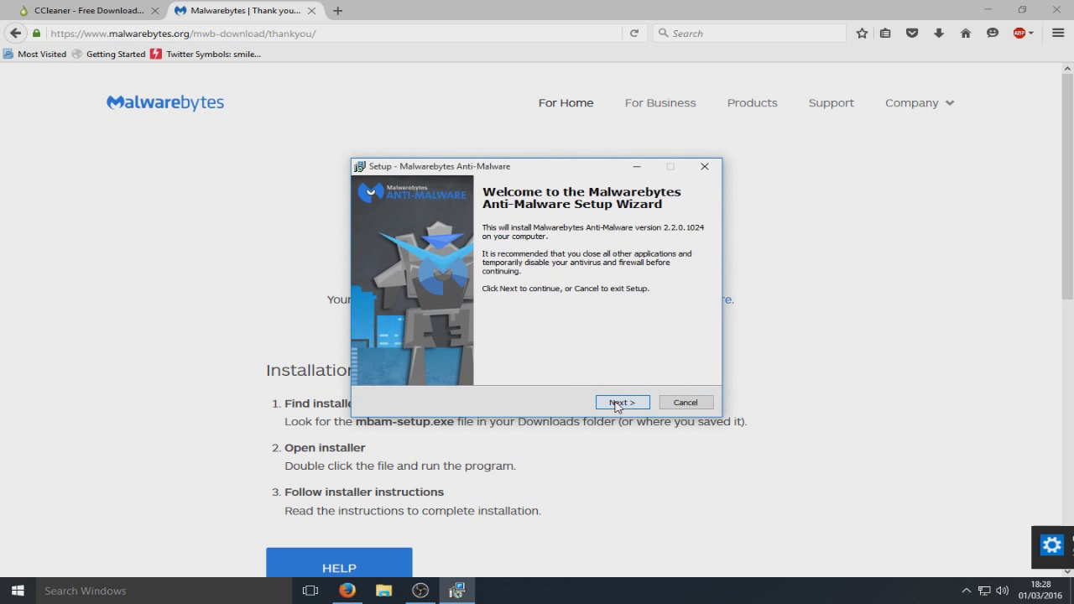
{"action": "left_click", "coordinate": [988, 9]}
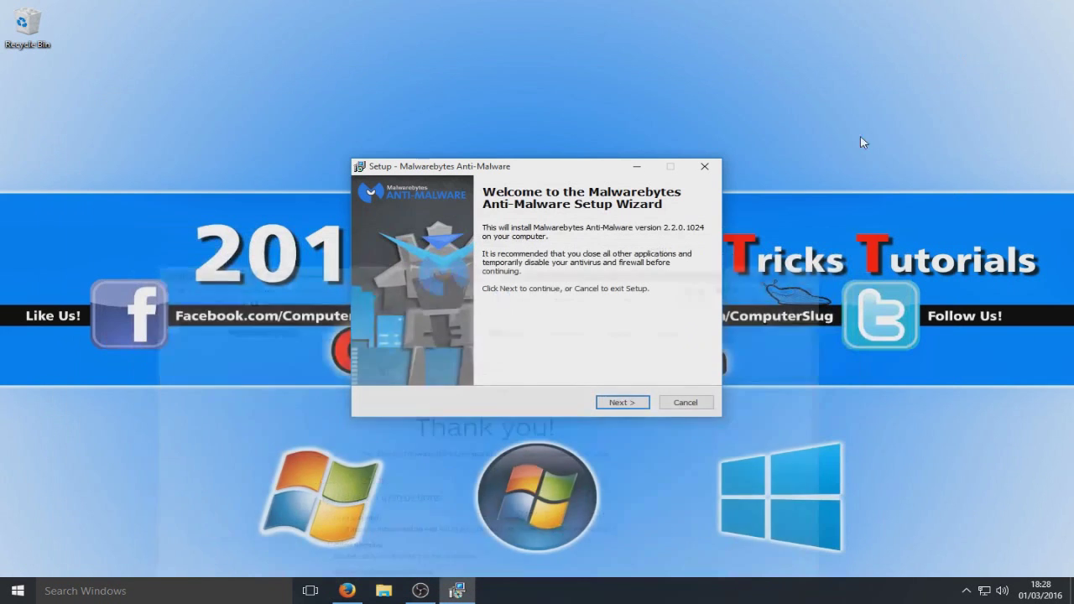
- Accept the licence agreement and install Malwarebytes Anti-Malware with the default destination, Start Menu folder and desktop icon
{"action": "left_click", "coordinate": [628, 404]}
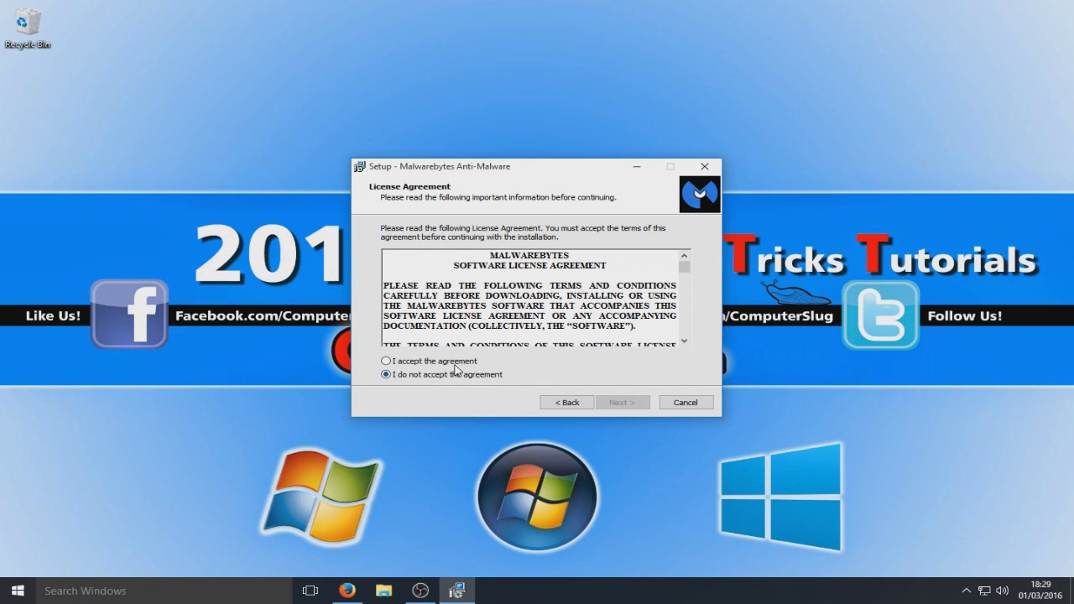
{"action": "left_click", "coordinate": [455, 363]}
{"action": "left_click", "coordinate": [621, 404]}
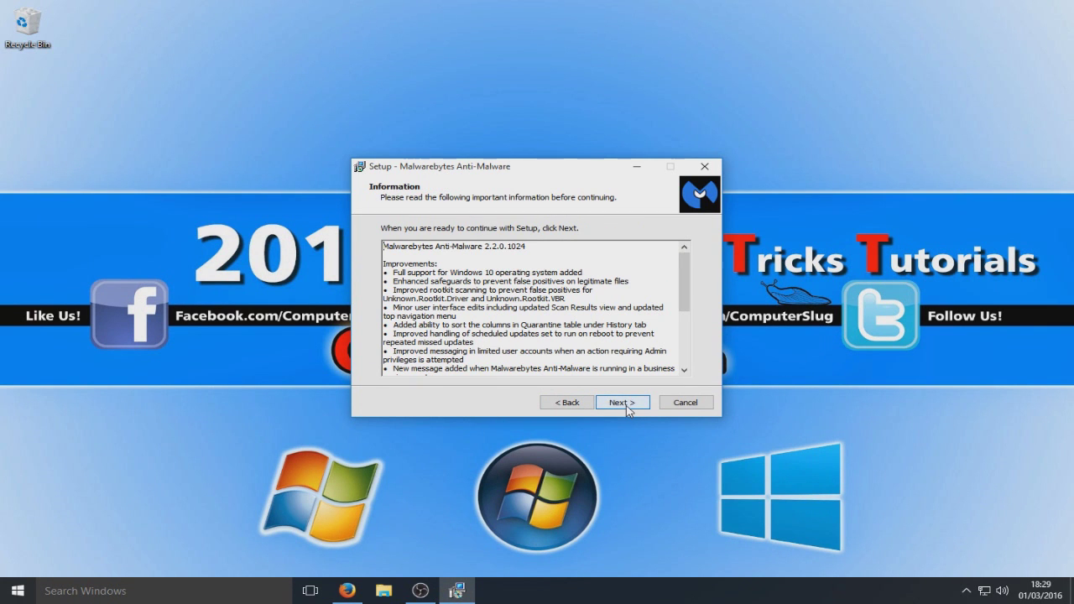
{"action": "left_click", "coordinate": [619, 404]}
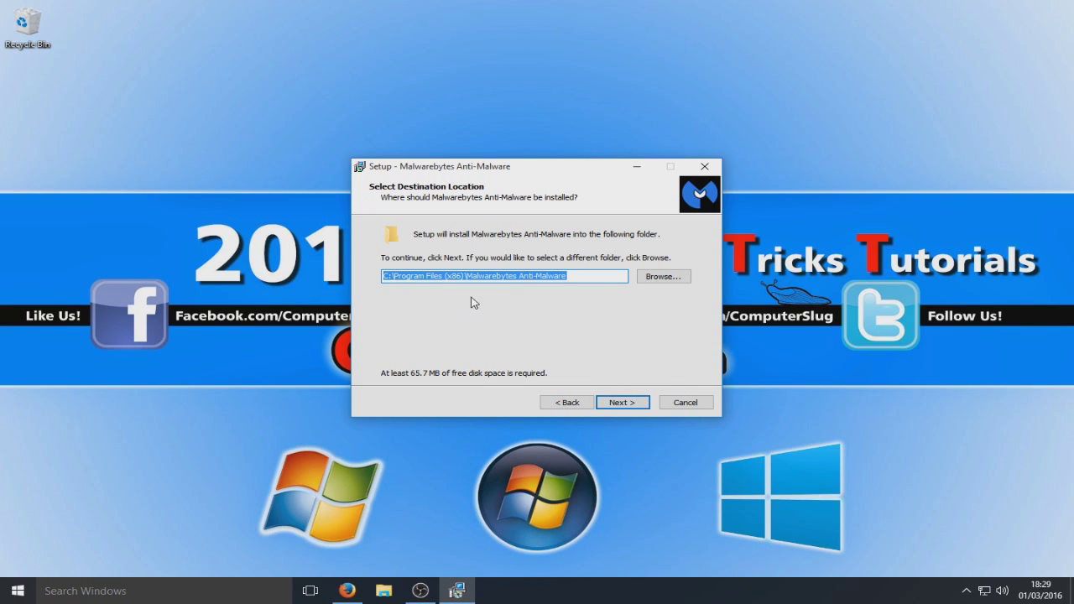
{"action": "left_click", "coordinate": [621, 403]}
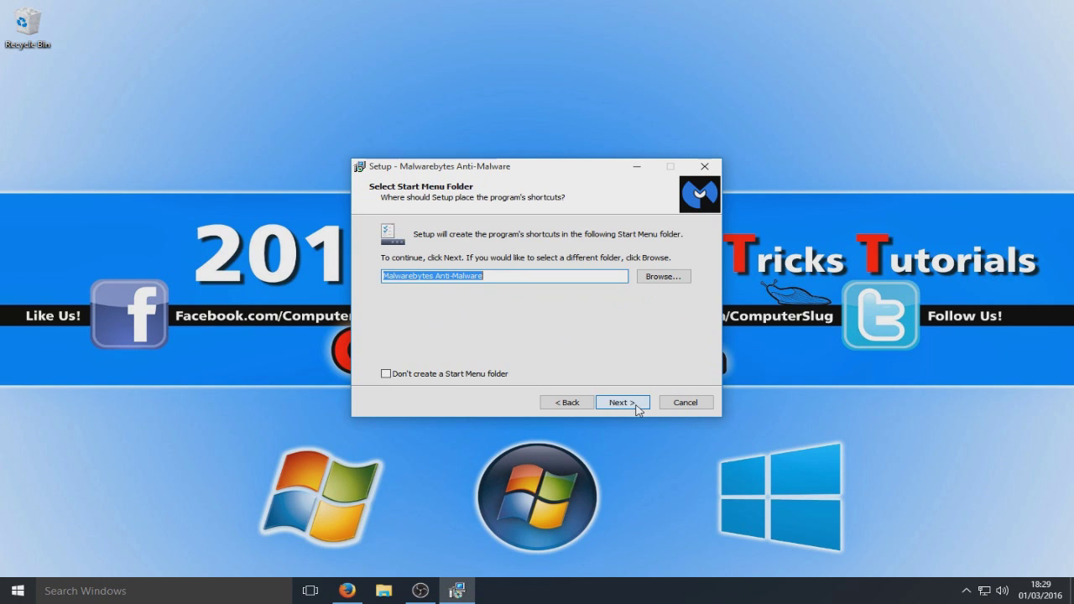
{"action": "left_click", "coordinate": [636, 406]}
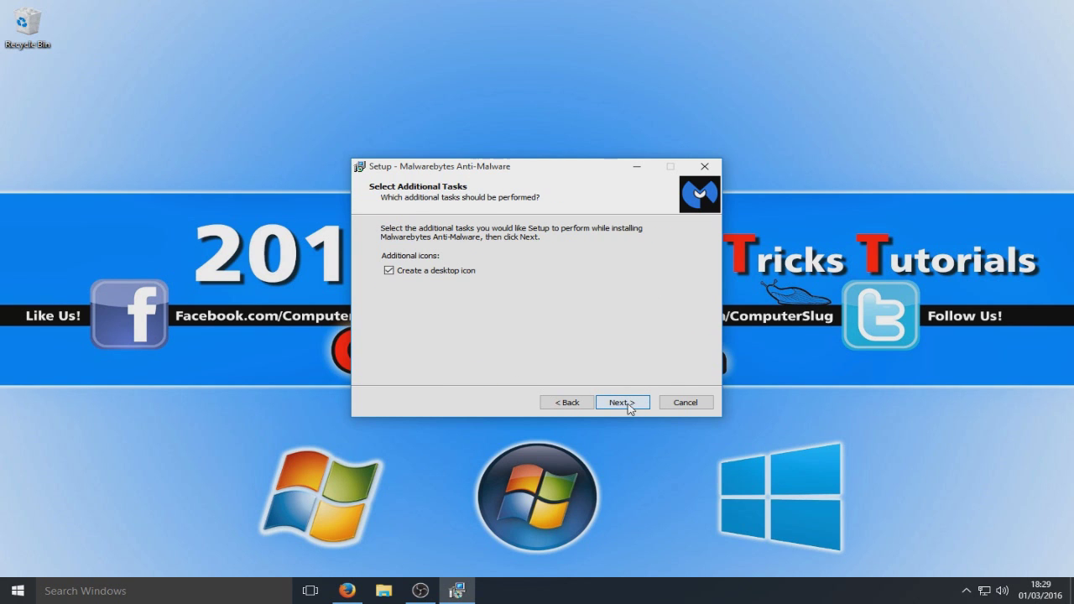
{"action": "left_click", "coordinate": [630, 405]}
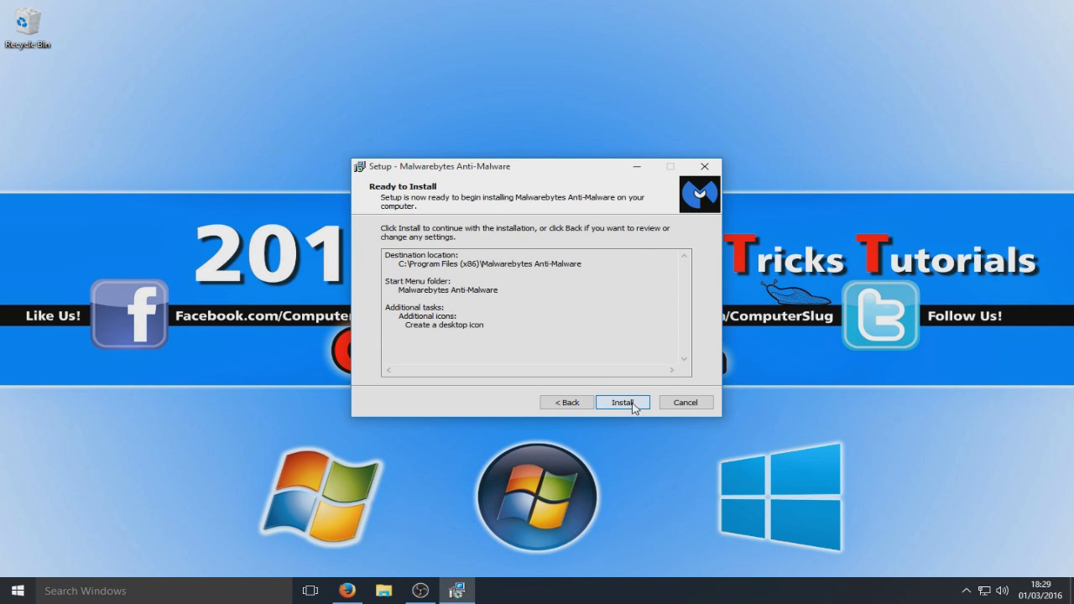
{"action": "left_click", "coordinate": [634, 405]}
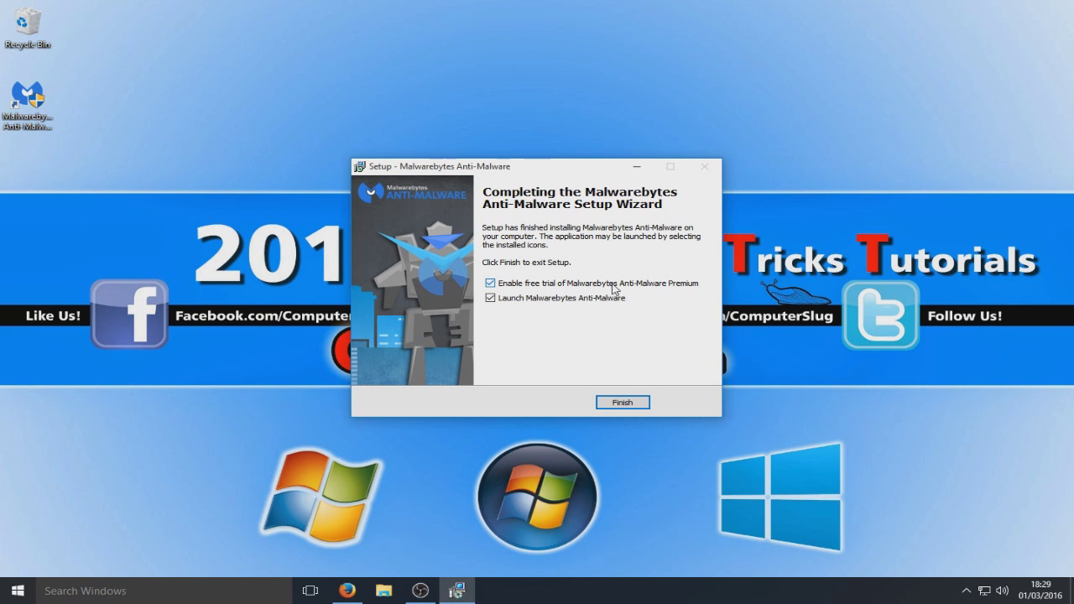
- Turn off the Premium free trial and launching Malwarebytes Anti-Malware, and finish its setup
{"action": "left_click", "coordinate": [687, 286]}
{"action": "left_click", "coordinate": [515, 304]}
{"action": "left_click", "coordinate": [628, 403]}
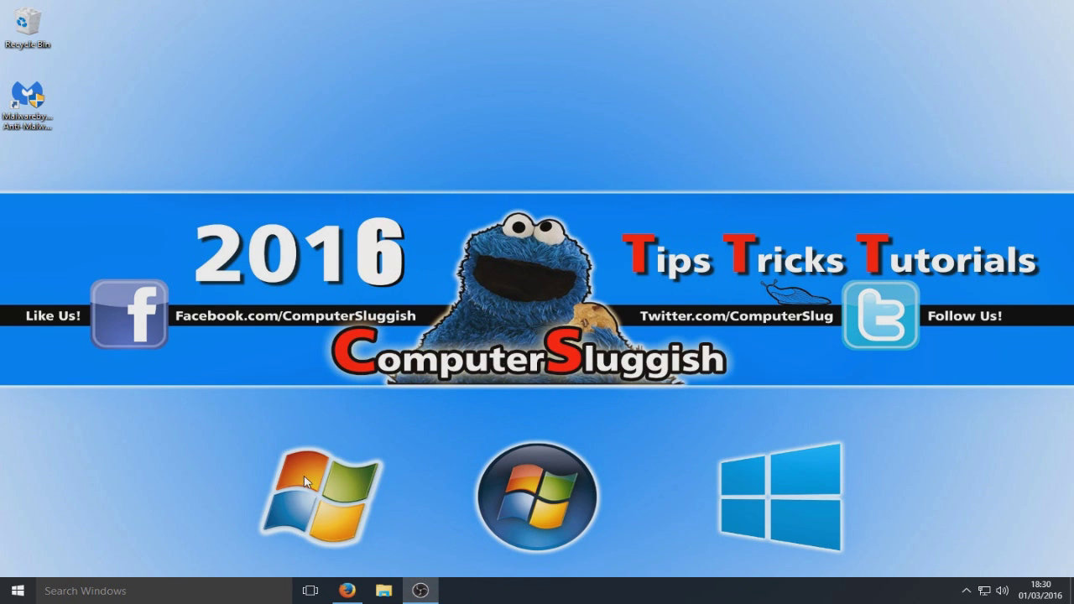
- Switch back to Firefox, download CCleaner Free from the Piriform page and save ccsetup515.exe
{"action": "left_click", "coordinate": [344, 592]}
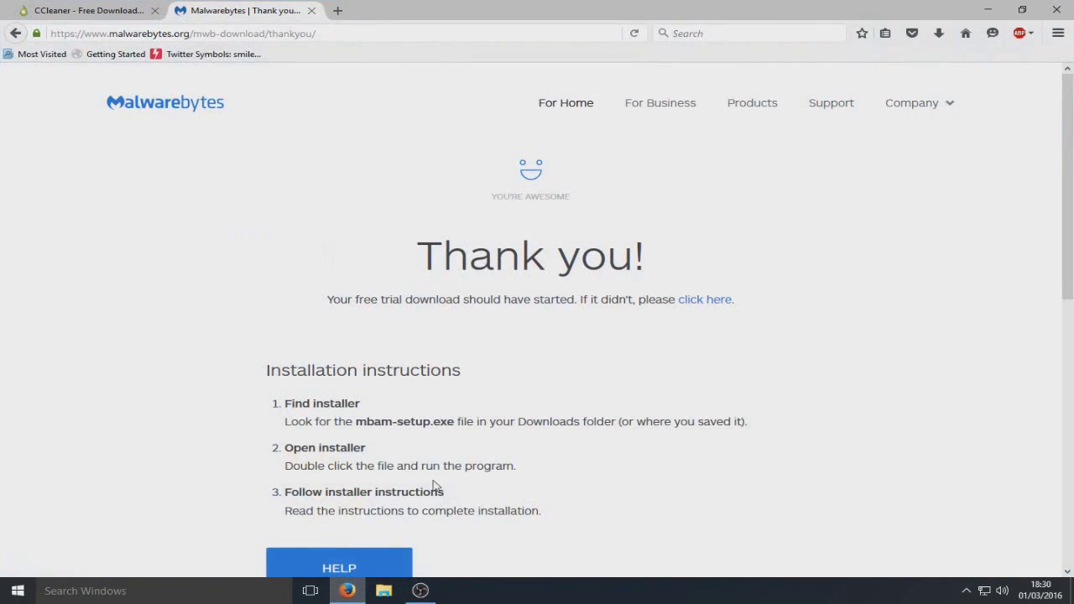
{"action": "left_click", "coordinate": [87, 9]}
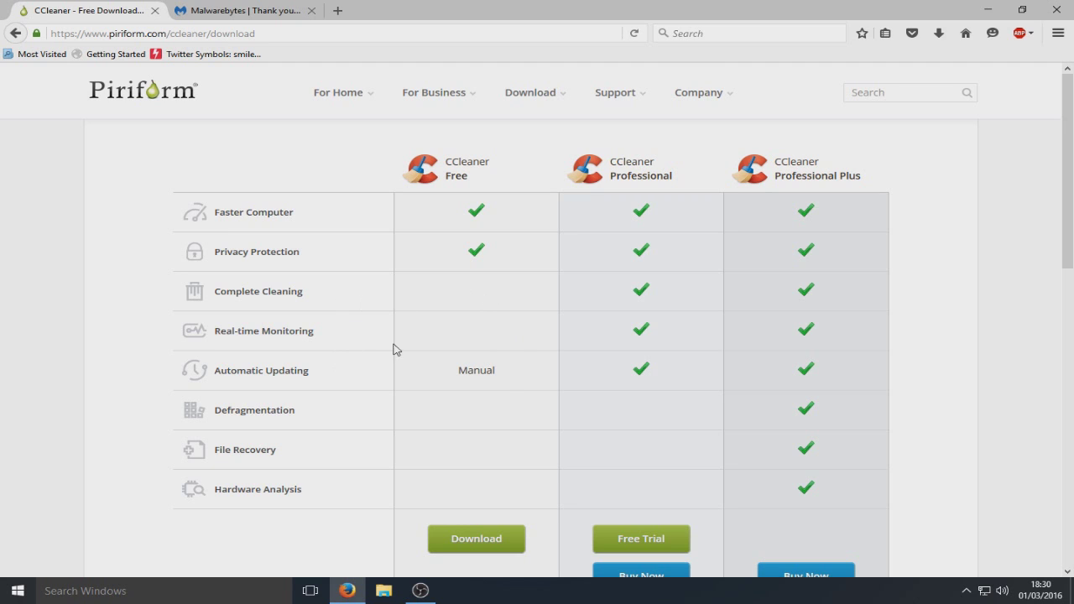
{"action": "left_click", "coordinate": [499, 541]}
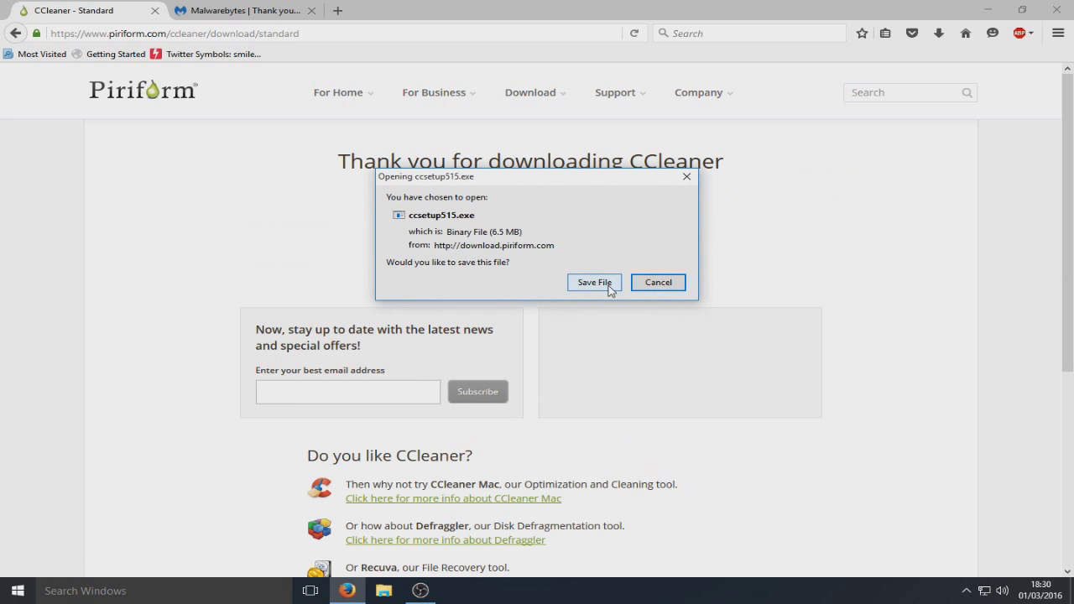
{"action": "left_click", "coordinate": [606, 288]}
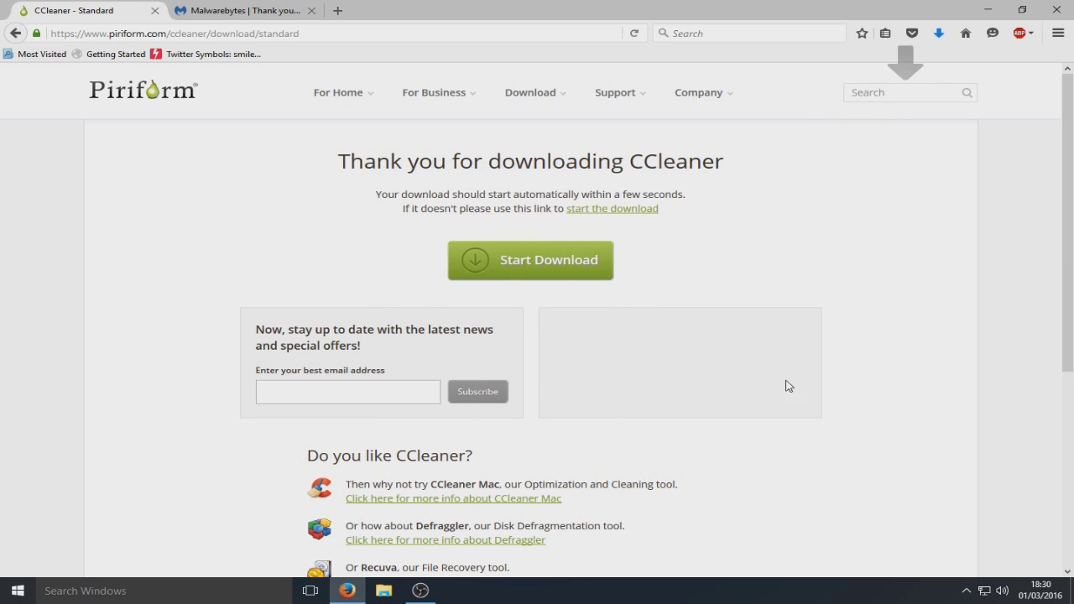
- Run the downloaded ccsetup515.exe installer and minimize the browser
{"action": "left_click", "coordinate": [941, 35]}
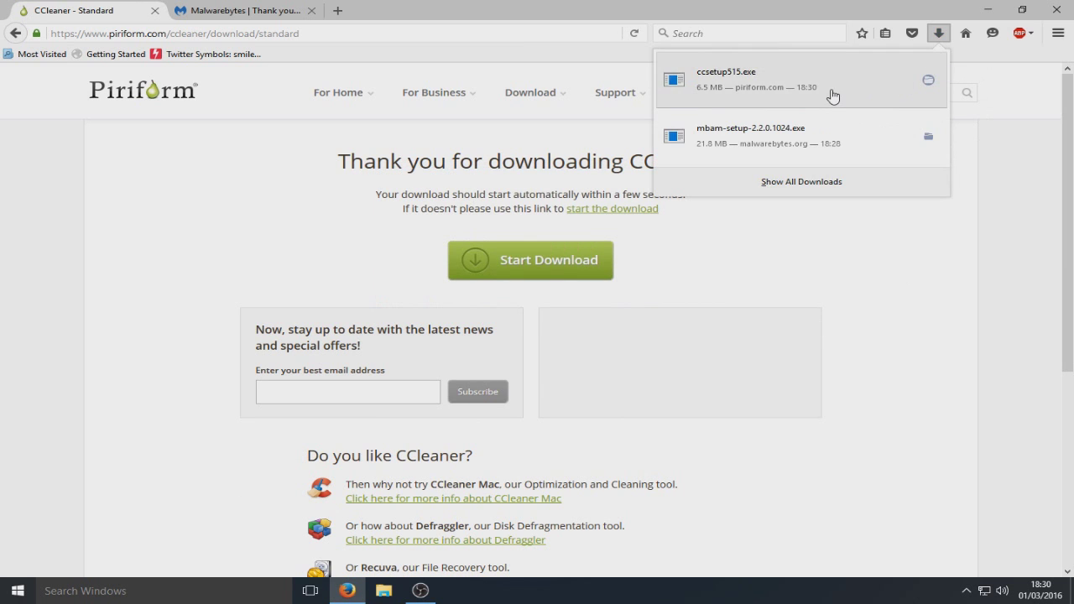
{"action": "left_click", "coordinate": [829, 101]}
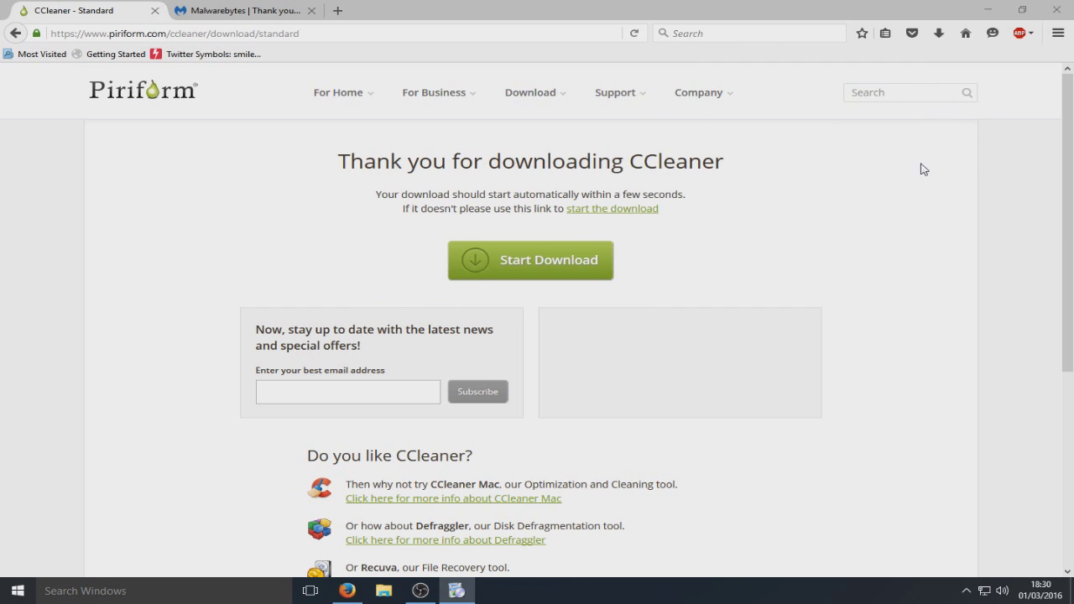
{"action": "left_click", "coordinate": [992, 10]}
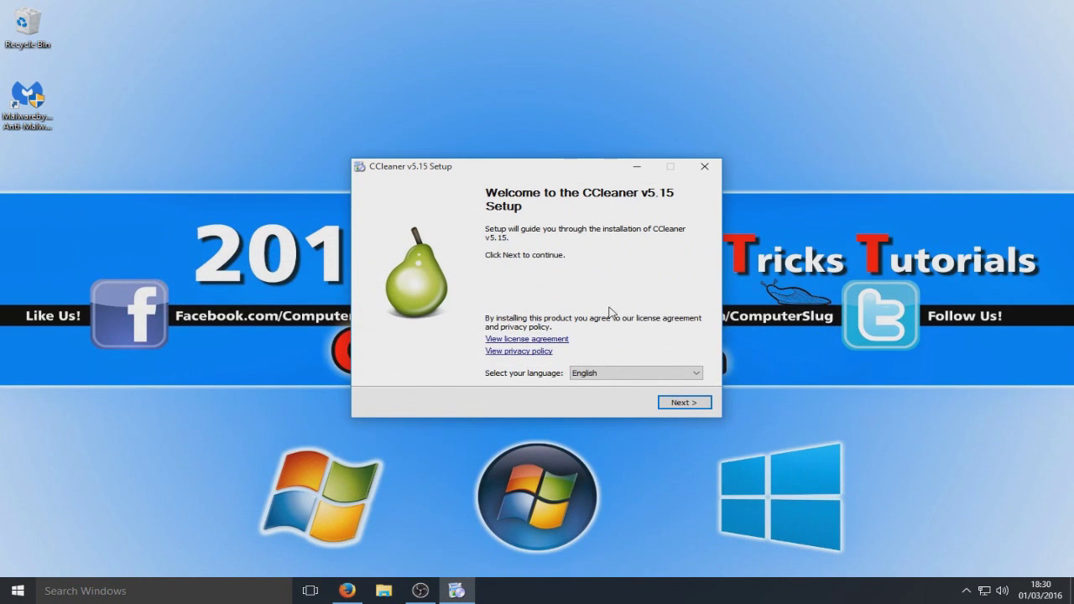
- Install CCleaner v5.15 in English, turning off the 'Run CCleaner' Recycle Bin option and the automatic update check
{"action": "left_click", "coordinate": [684, 402]}
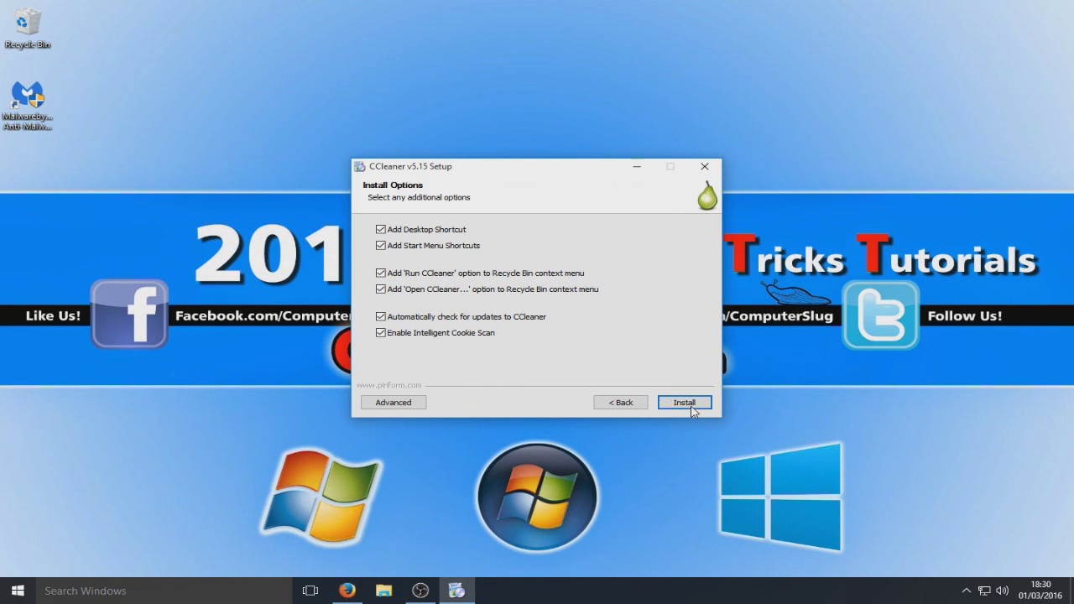
{"action": "left_click", "coordinate": [429, 274]}
{"action": "left_click", "coordinate": [489, 319]}
{"action": "left_click", "coordinate": [693, 407]}
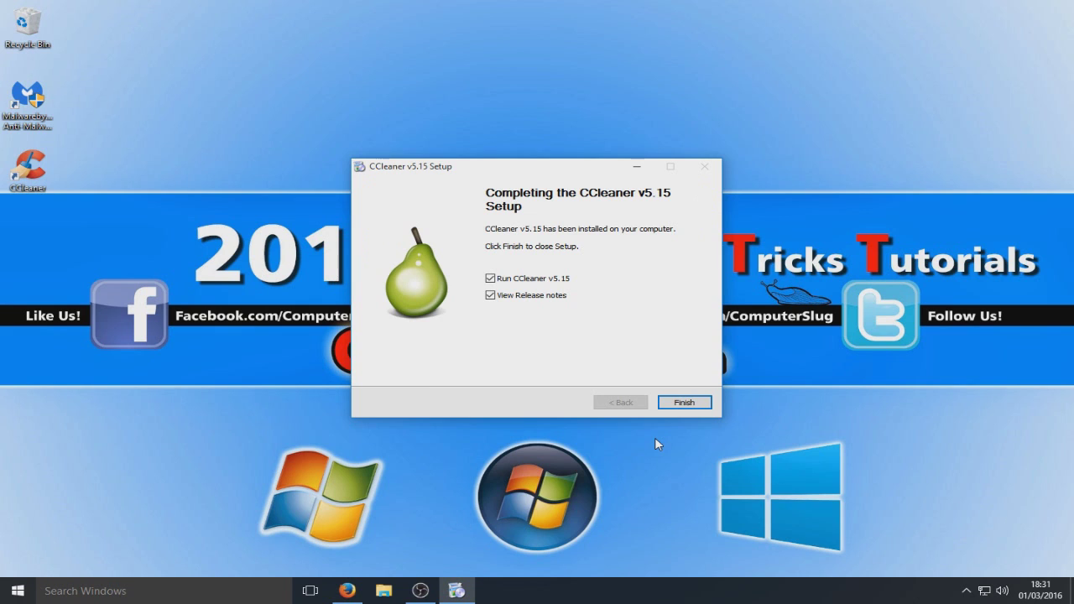
- Finish the CCleaner setup with the release notes turned off and CCleaner set to run
{"action": "left_click", "coordinate": [490, 294]}
{"action": "left_click", "coordinate": [685, 404]}
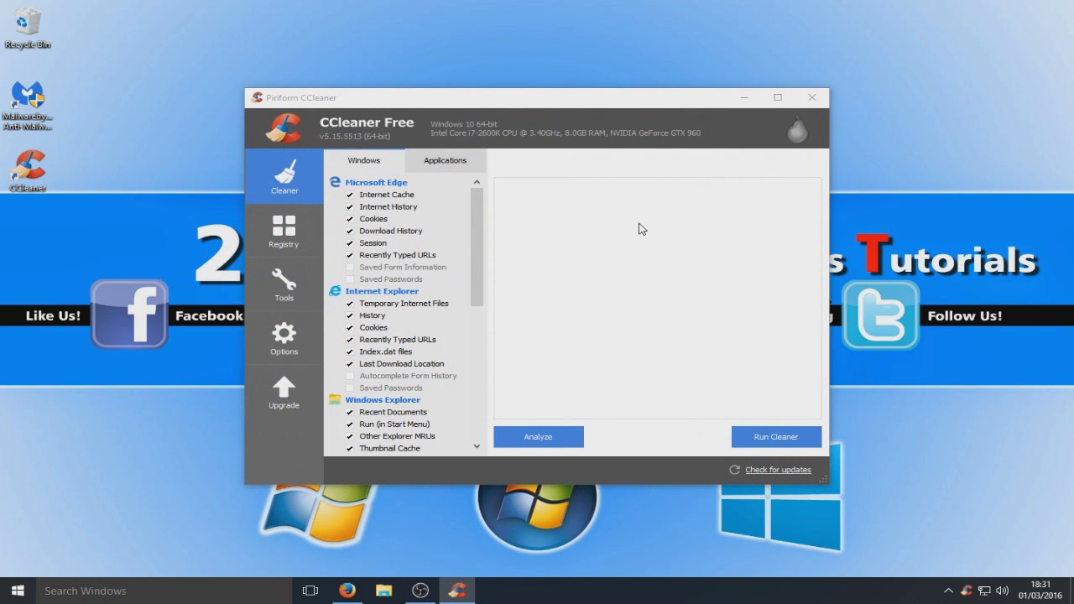
- Maximize the CCleaner window and widen the list of cleaning options
{"action": "mouse_move", "coordinate": [479, 206]}
{"action": "left_mouse_down"}
{"action": "mouse_move", "coordinate": [483, 277]}
{"action": "mouse_move", "coordinate": [485, 202]}
{"action": "left_mouse_up"}
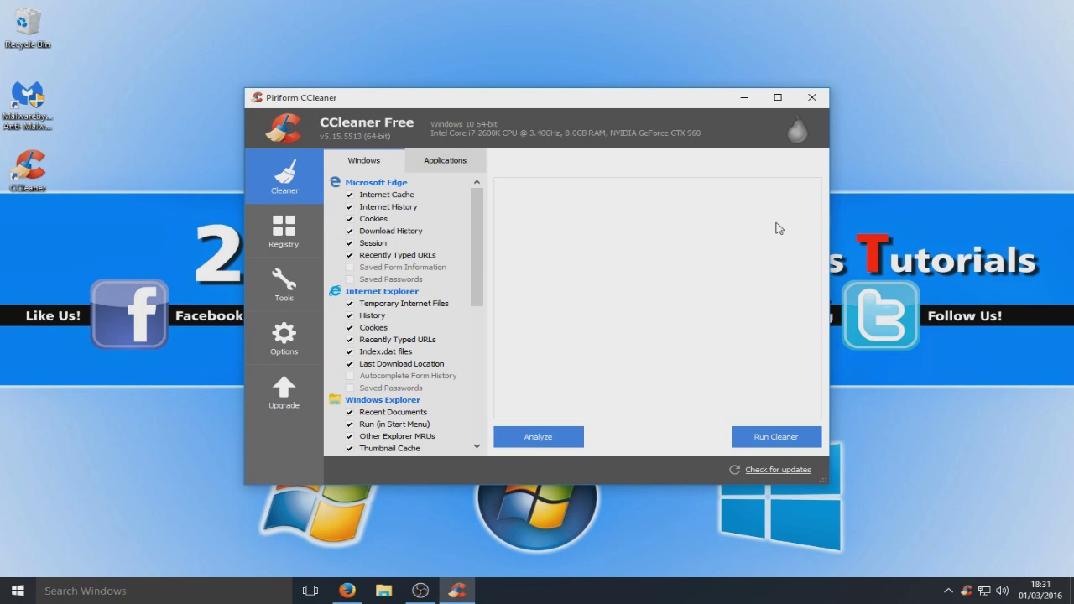
{"action": "left_click", "coordinate": [780, 100]}
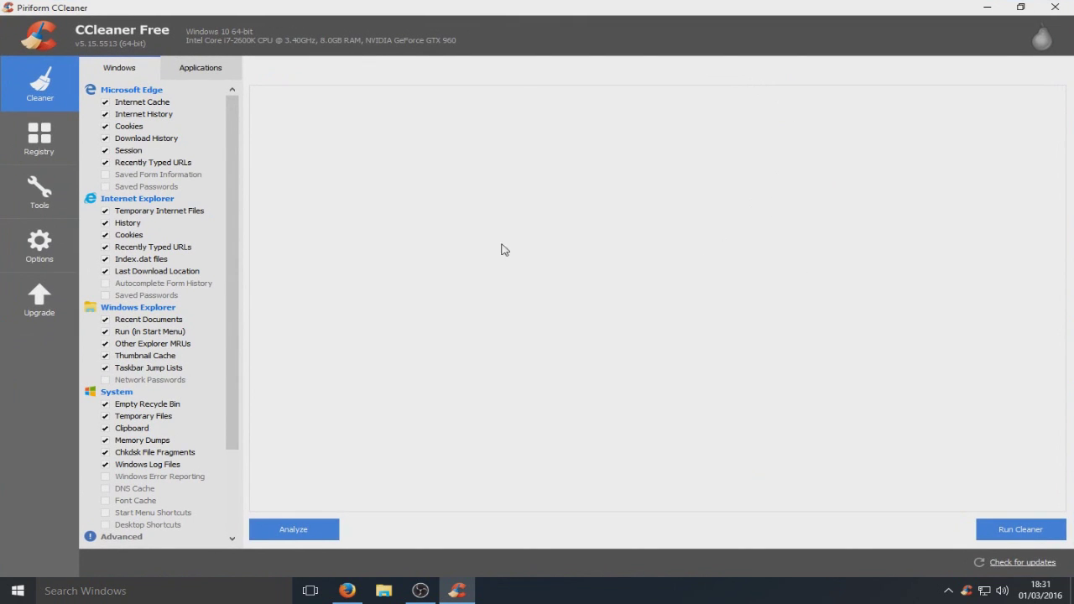
{"action": "left_click_drag", "start_coordinate": [240, 209], "coordinate": [353, 207]}
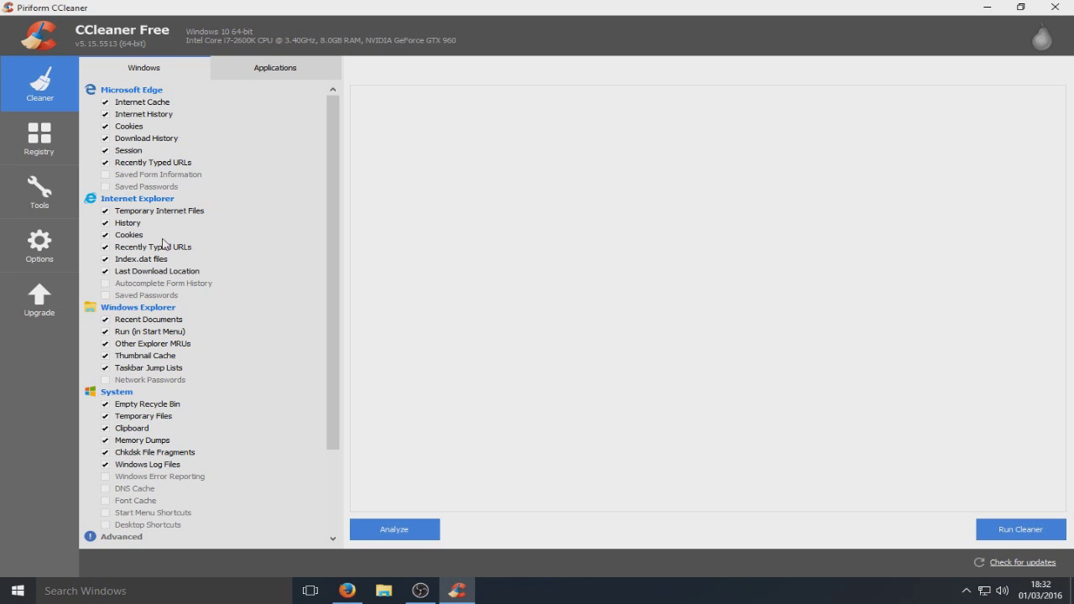
- Review the Windows and Applications cleaning options, and run the cleaner with permanent file deletion accepted
{"action": "left_click", "coordinate": [179, 211]}
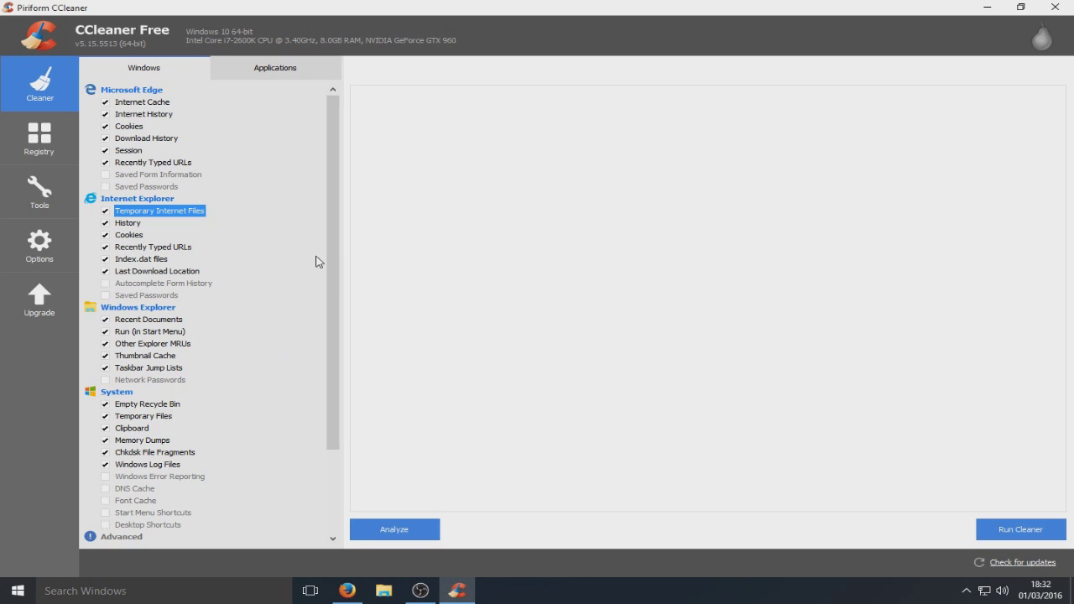
{"action": "left_click_drag", "start_coordinate": [335, 243], "coordinate": [328, 367]}
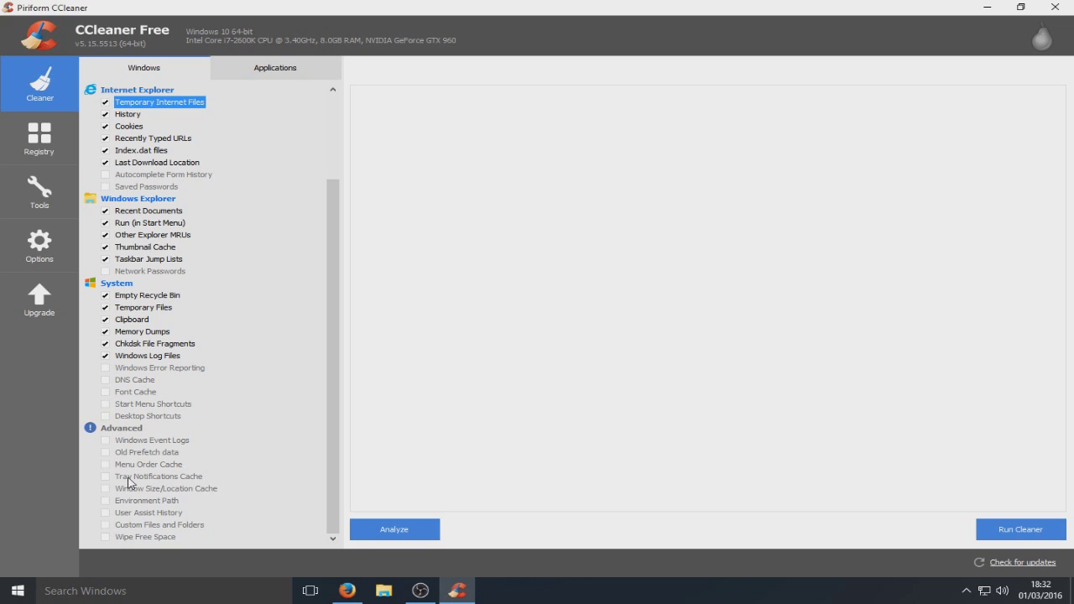
{"action": "left_click_drag", "start_coordinate": [329, 415], "coordinate": [344, 362]}
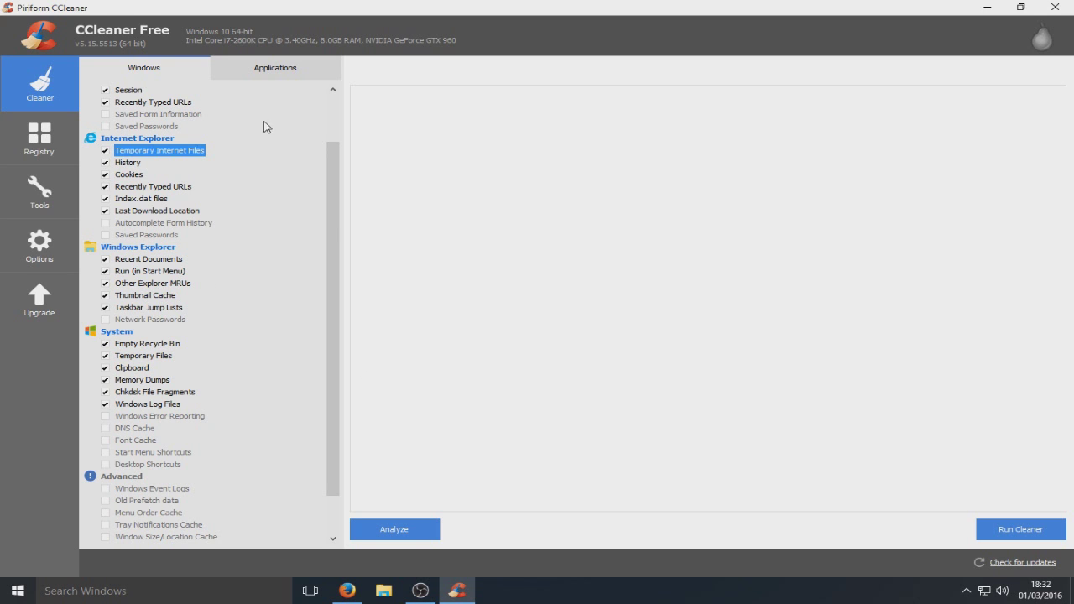
{"action": "left_click", "coordinate": [266, 73]}
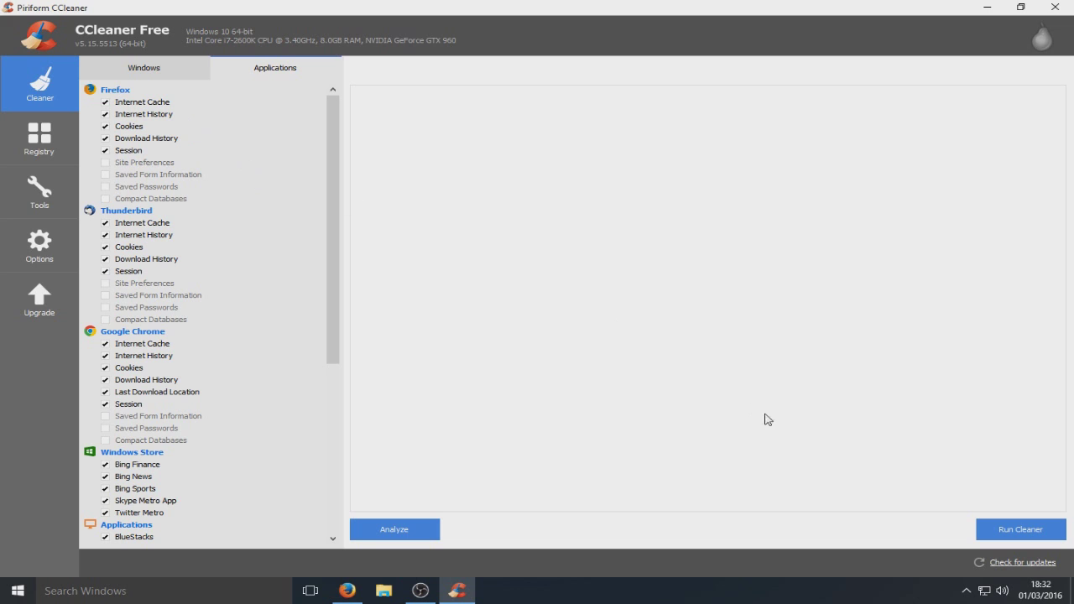
{"action": "left_click", "coordinate": [1034, 538]}
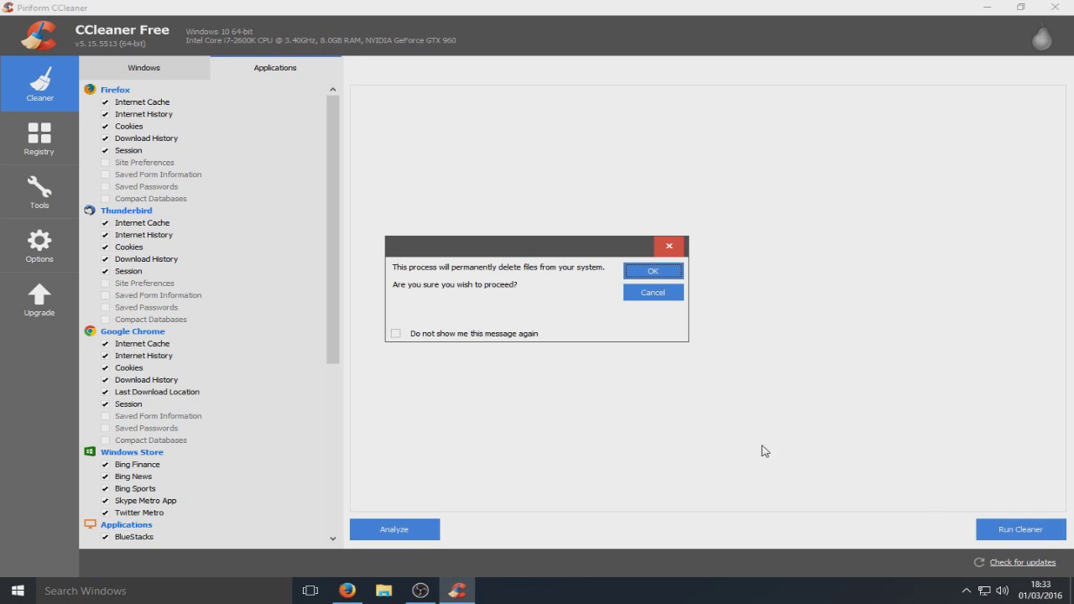
{"action": "left_click", "coordinate": [662, 273]}
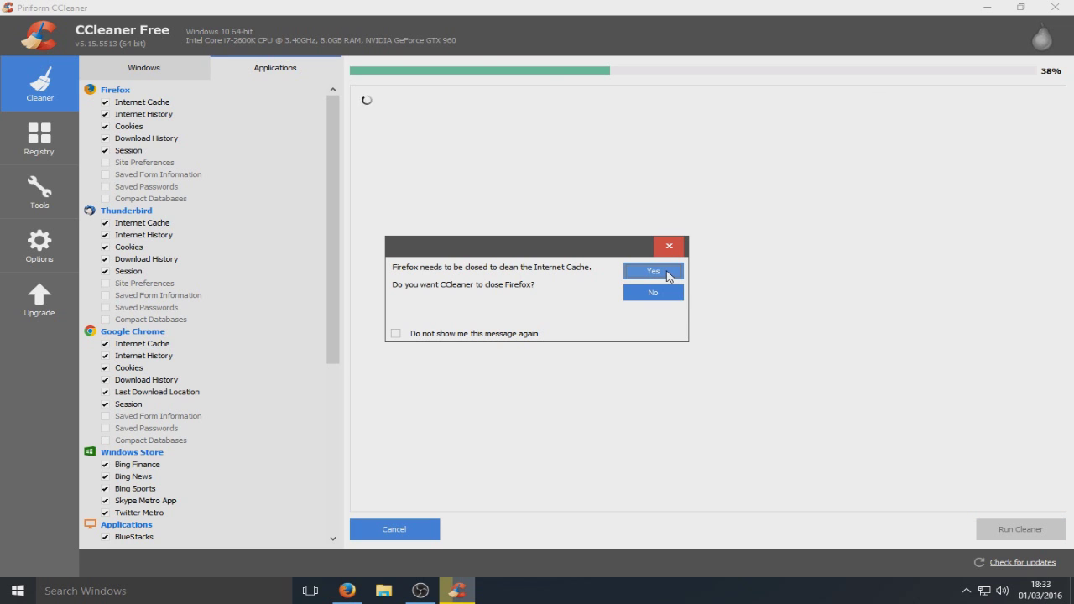
- Let CCleaner close Firefox with its open tabs and force Google Chrome closed, and dismiss CCleaner and its monitoring notification after cleaning
{"action": "double_click", "coordinate": [550, 267]}
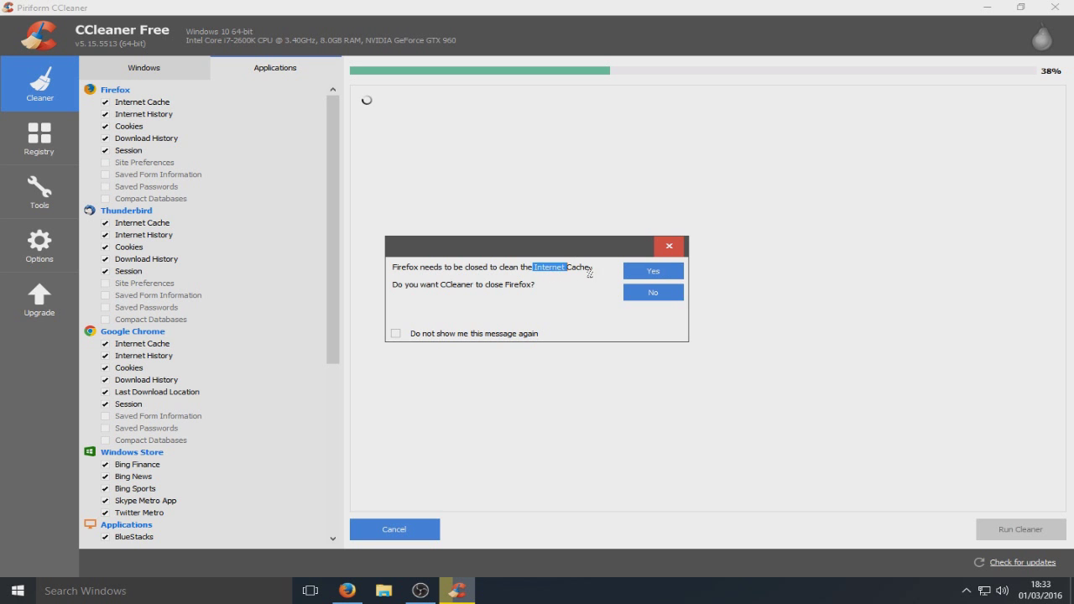
{"action": "left_click", "coordinate": [654, 271]}
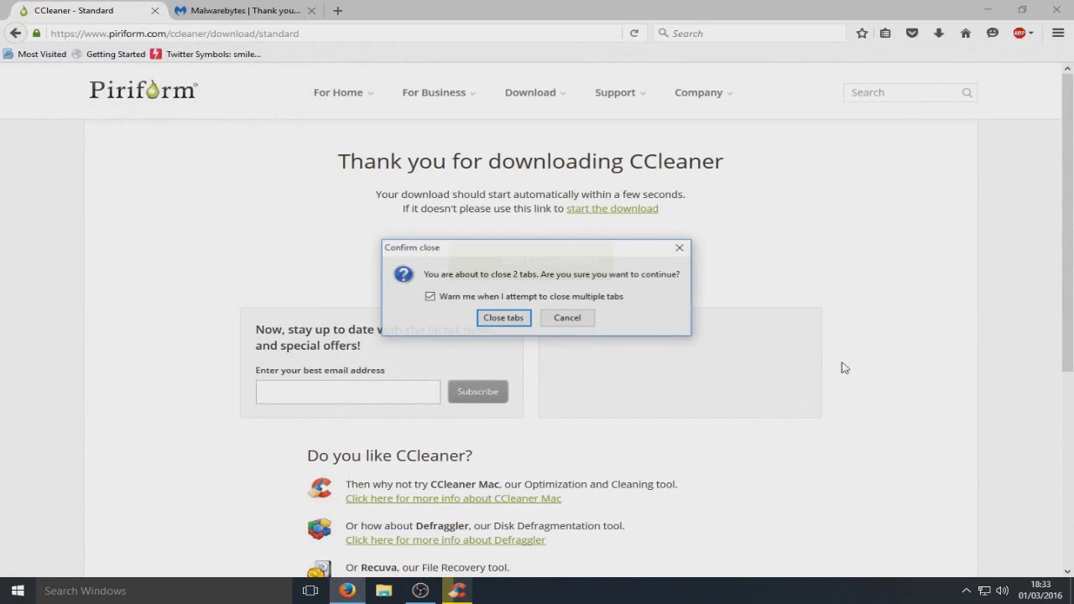
{"action": "left_click", "coordinate": [503, 317]}
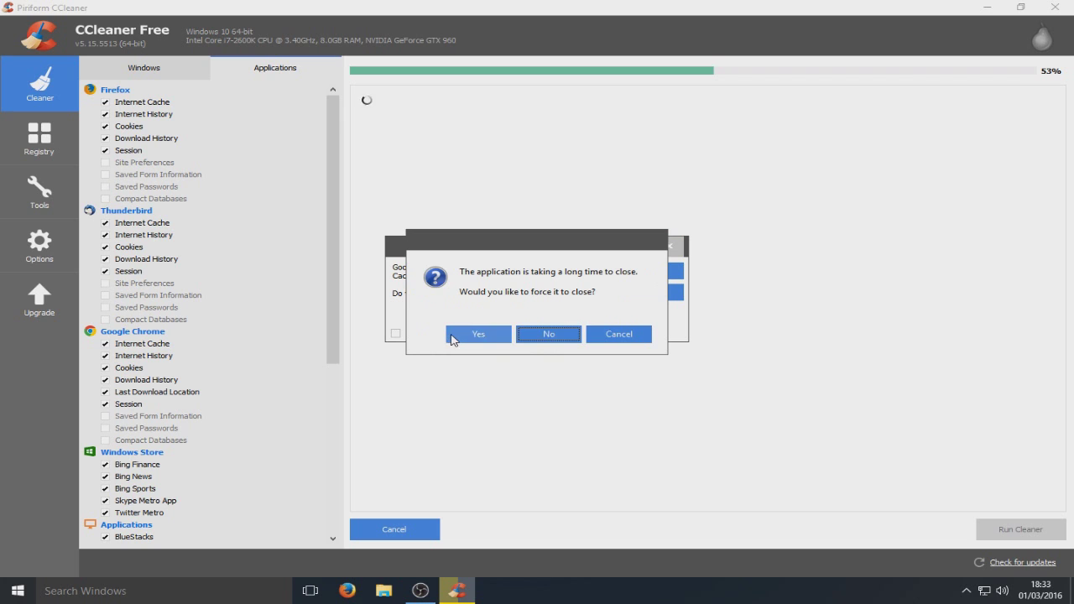
{"action": "left_click", "coordinate": [478, 336]}
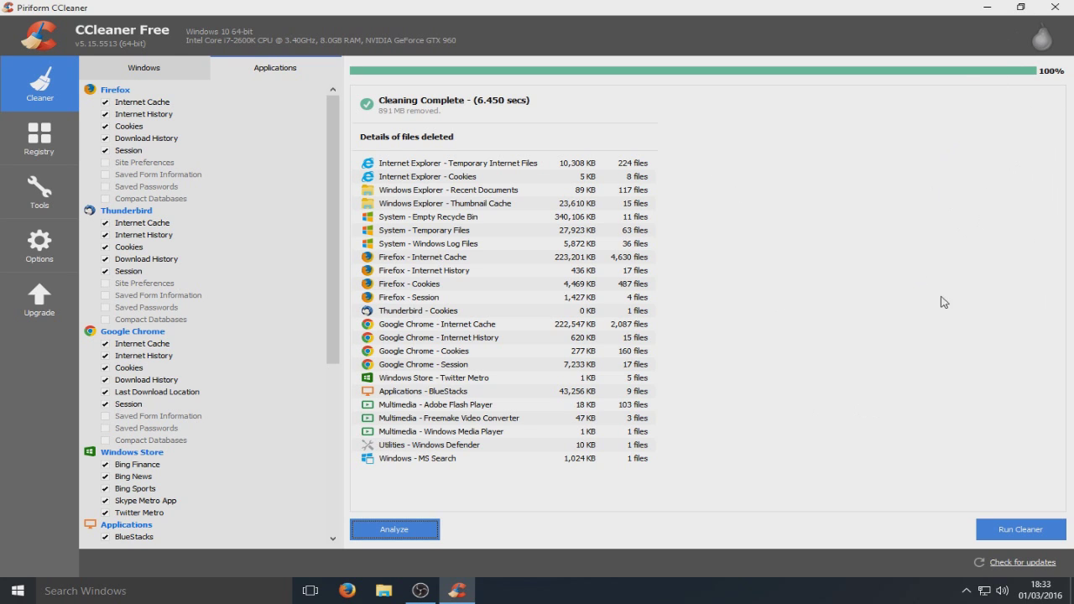
{"action": "left_click", "coordinate": [1055, 7]}
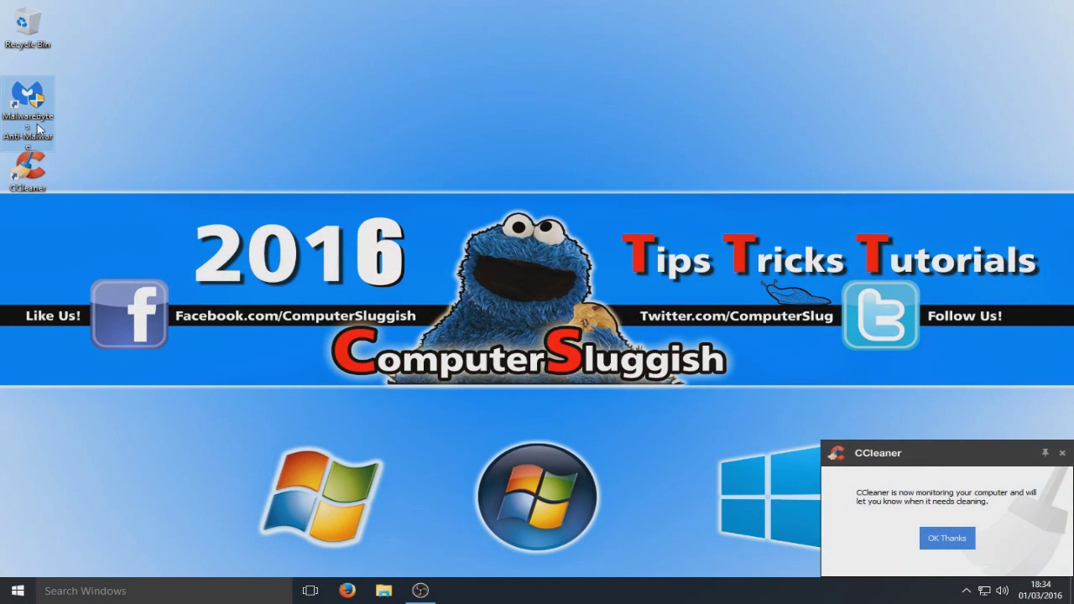
{"action": "left_click", "coordinate": [1062, 453]}
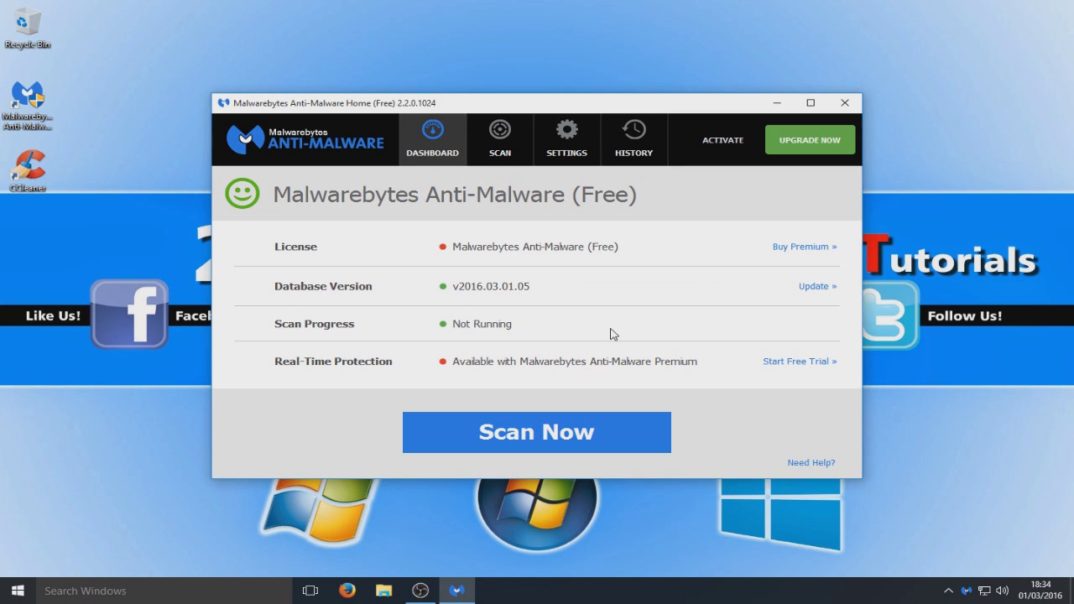
- In Malwarebytes Anti-Malware, update the database and run a Threat Scan, closing the program once the scan is finished
{"action": "left_click", "coordinate": [809, 287]}
{"action": "left_click", "coordinate": [502, 150]}
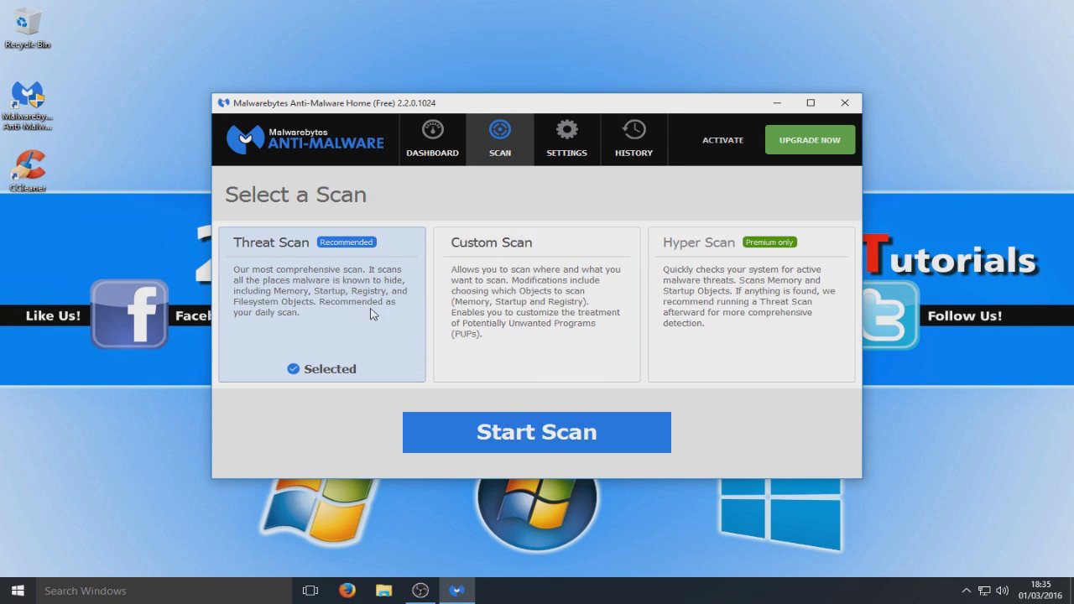
{"action": "left_click", "coordinate": [558, 448]}
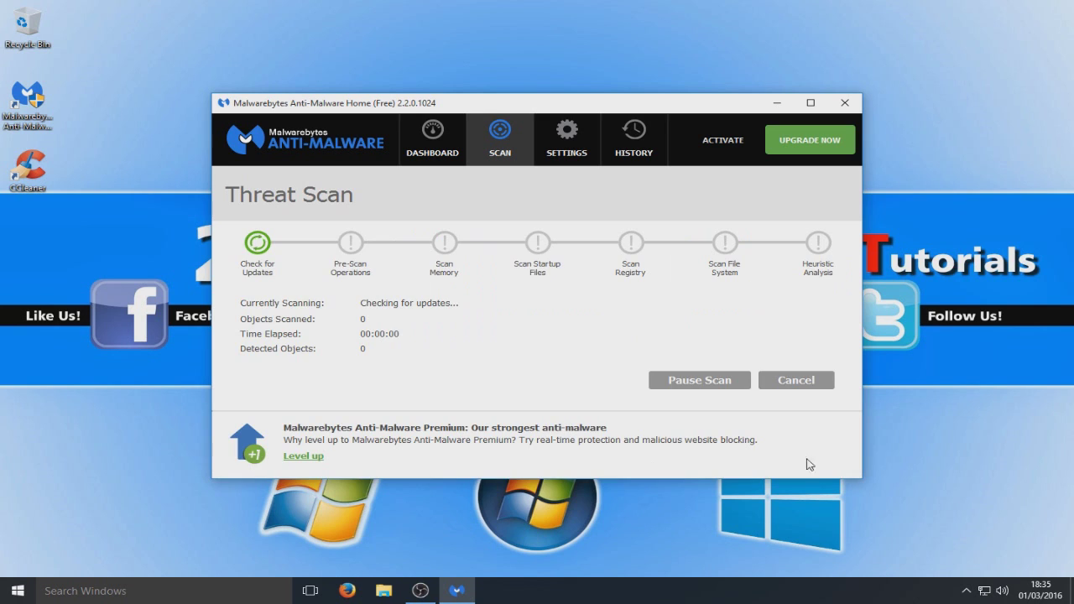
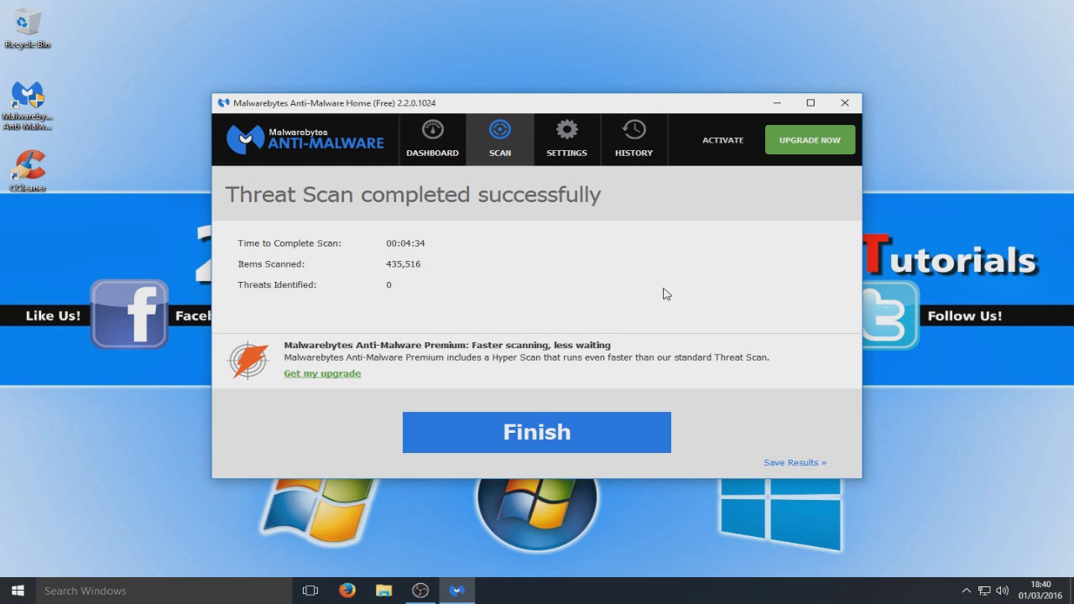
{"action": "left_click", "coordinate": [588, 448]}
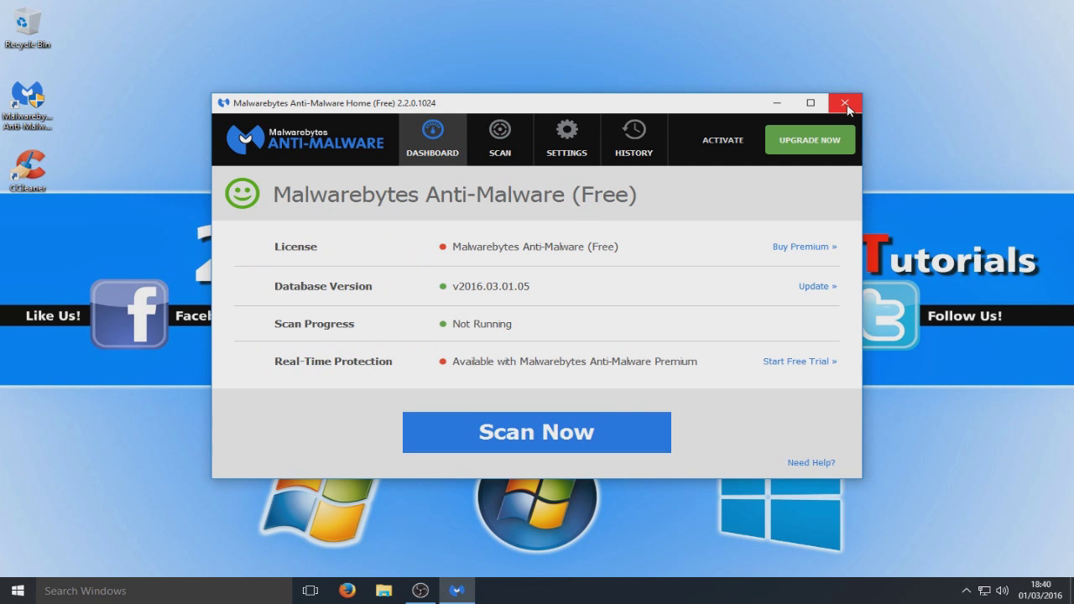
{"action": "left_click", "coordinate": [845, 103]}
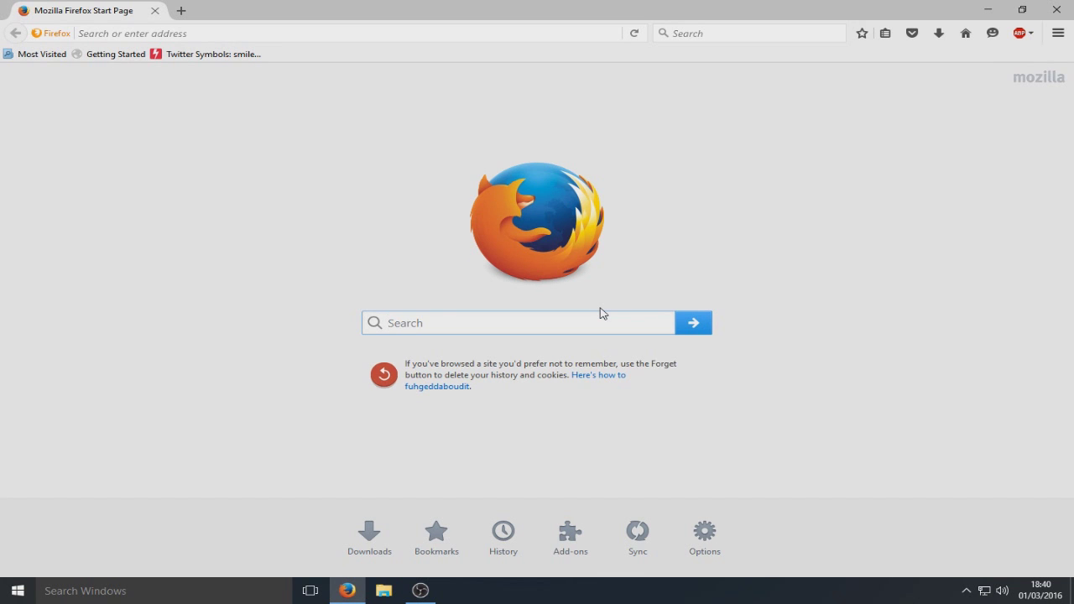
- Search the web in Firefox for avast free antivirus and open Avast's own free antivirus download page
{"action": "type", "text": "avast"}
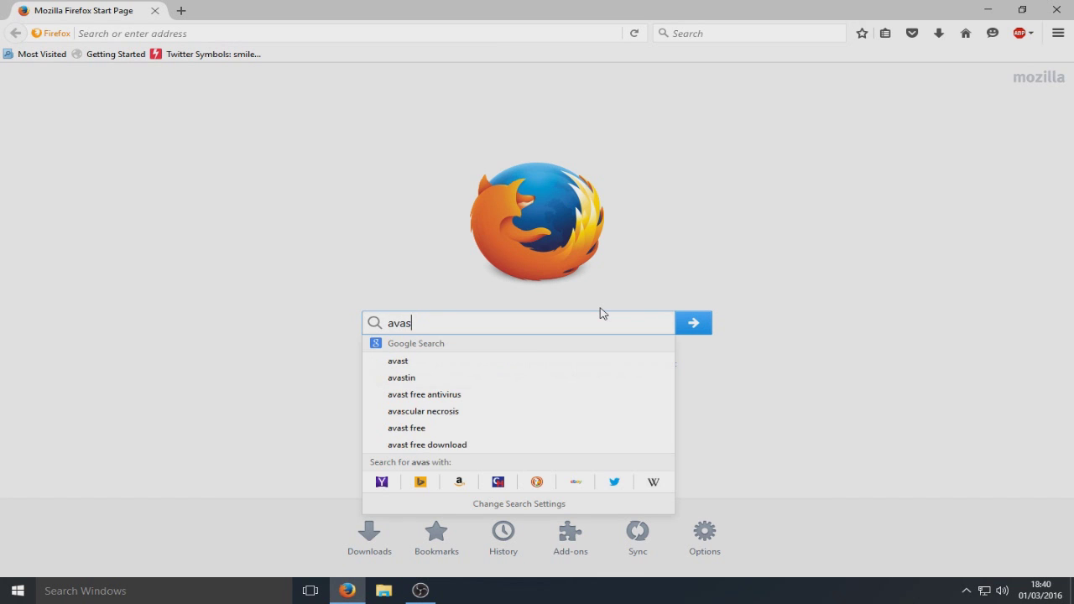
{"action": "left_click", "coordinate": [473, 394]}
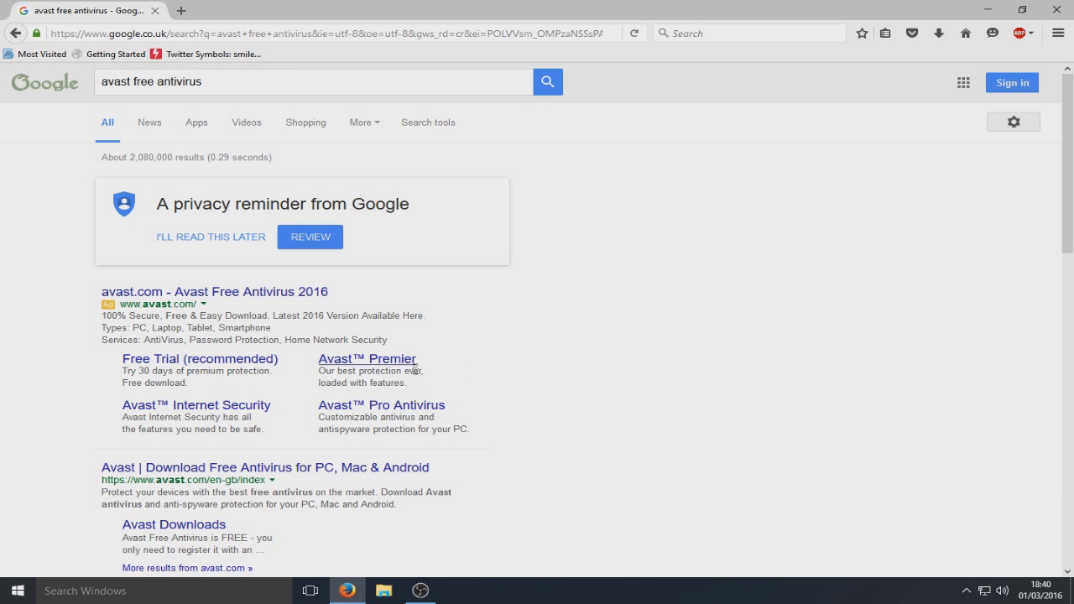
{"action": "scroll", "coordinate": [462, 396], "scroll_direction": "down", "scroll_amount": 2}
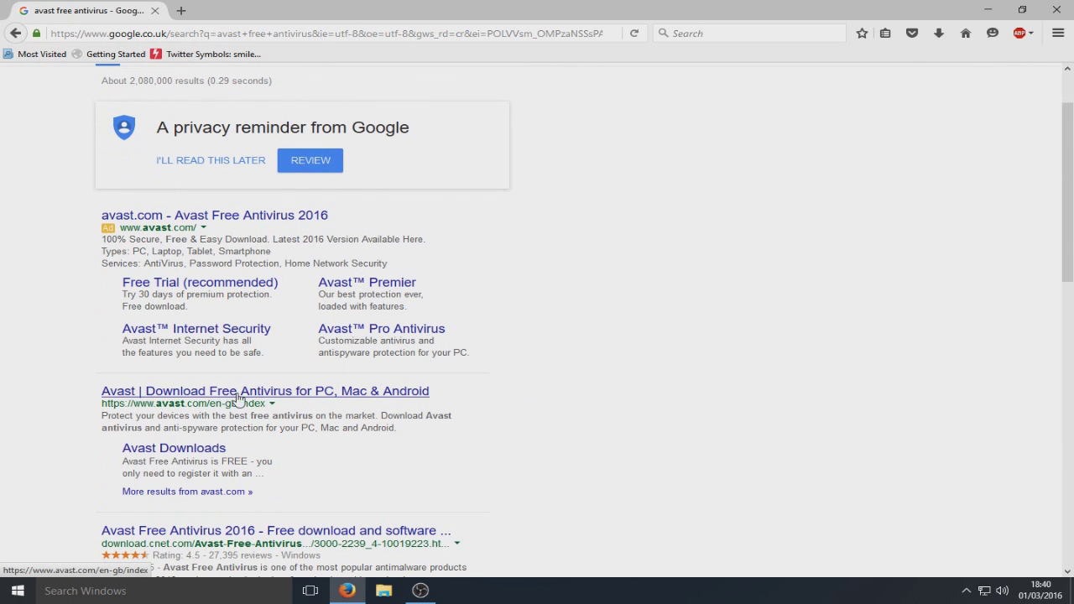
{"action": "left_click", "coordinate": [331, 398]}
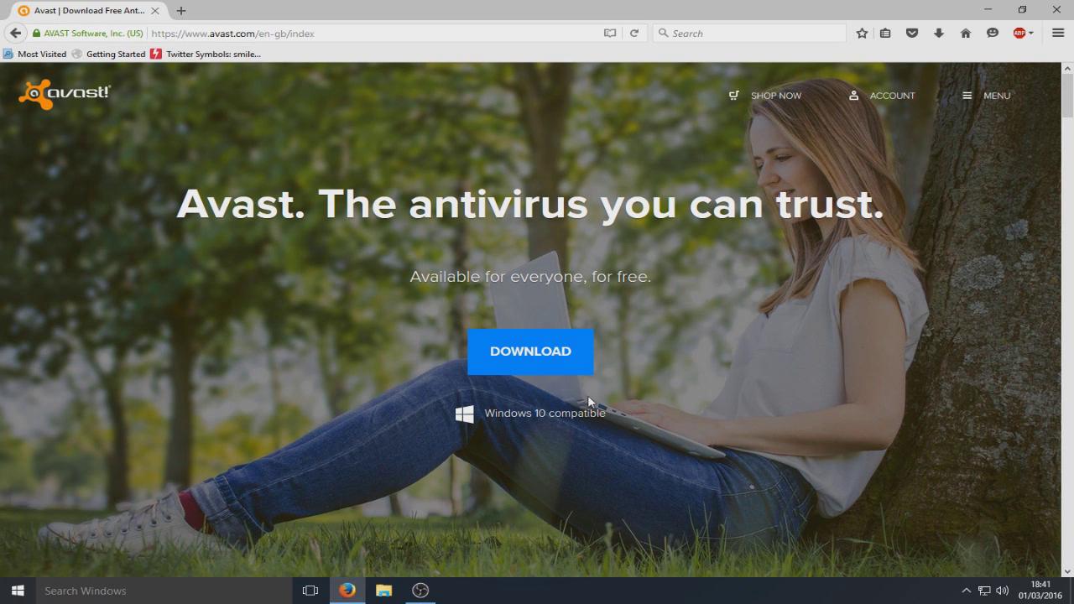
- Download the Free Antivirus installer avast_free_antivirus_setup_online_cnet2.exe, run it and close the browser
{"action": "left_click", "coordinate": [564, 374]}
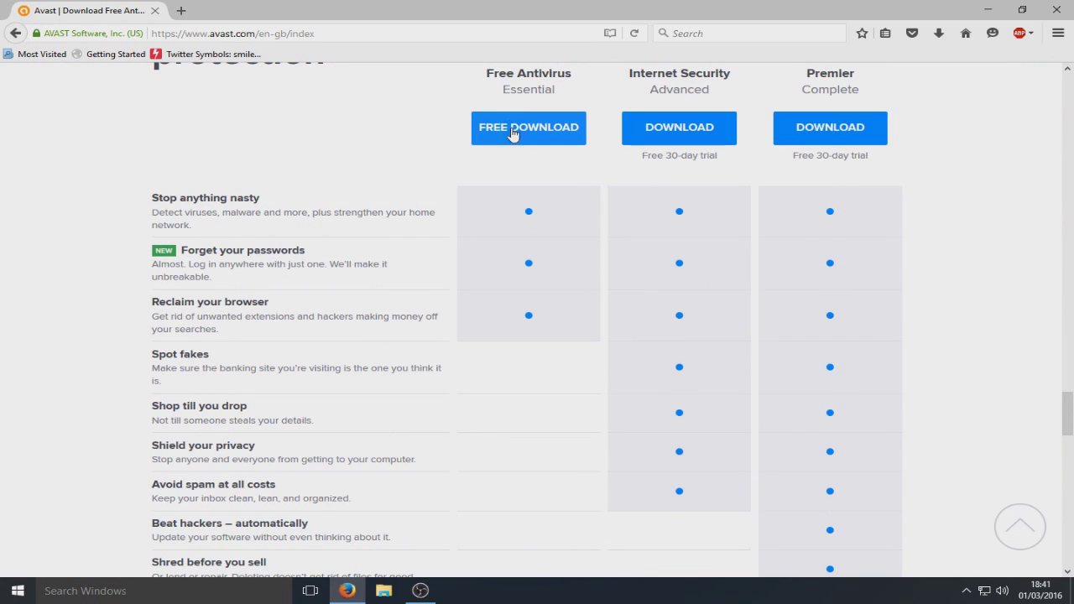
{"action": "left_click", "coordinate": [537, 128]}
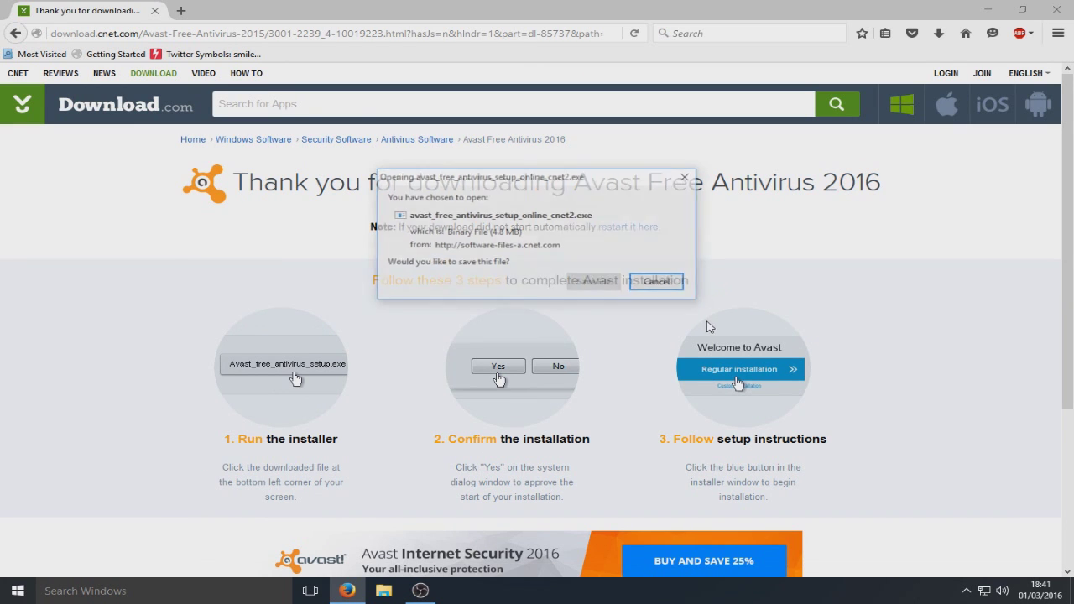
{"action": "left_click", "coordinate": [599, 282]}
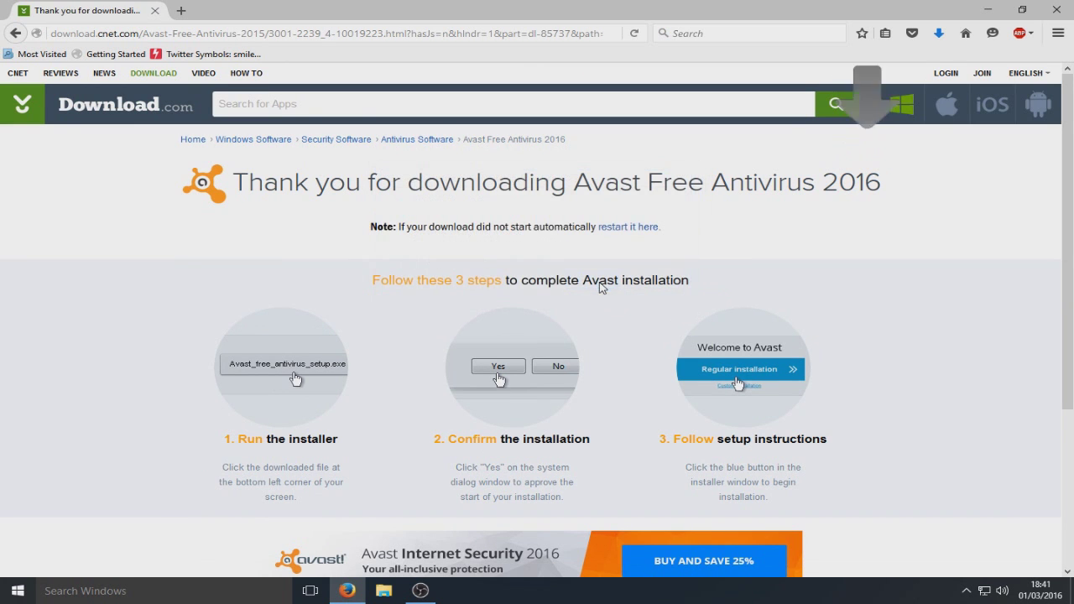
{"action": "left_click", "coordinate": [939, 33]}
{"action": "left_click", "coordinate": [835, 92]}
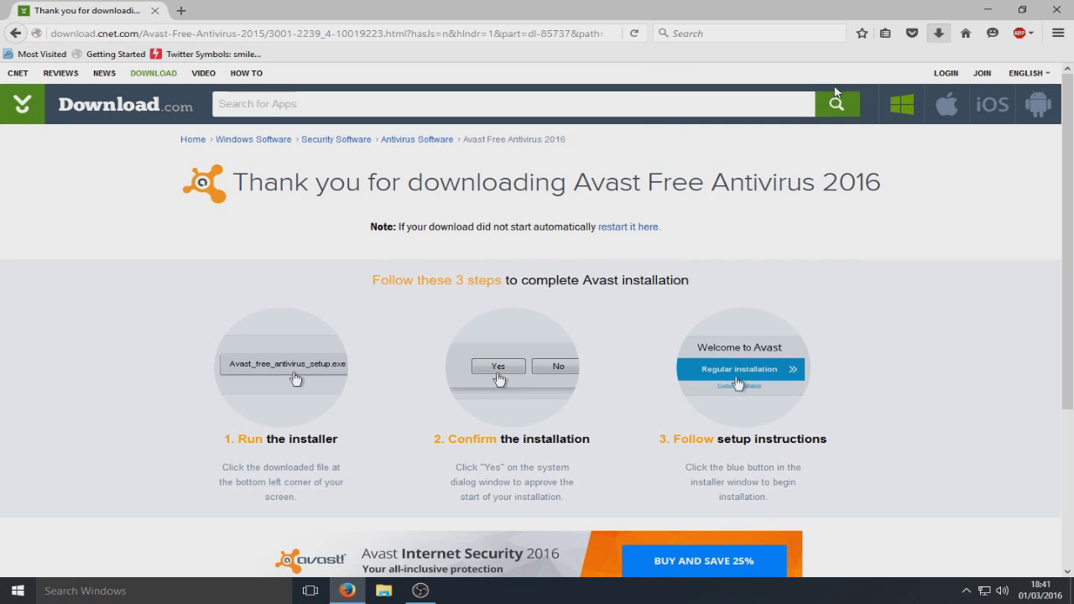
{"action": "left_click", "coordinate": [1055, 12]}
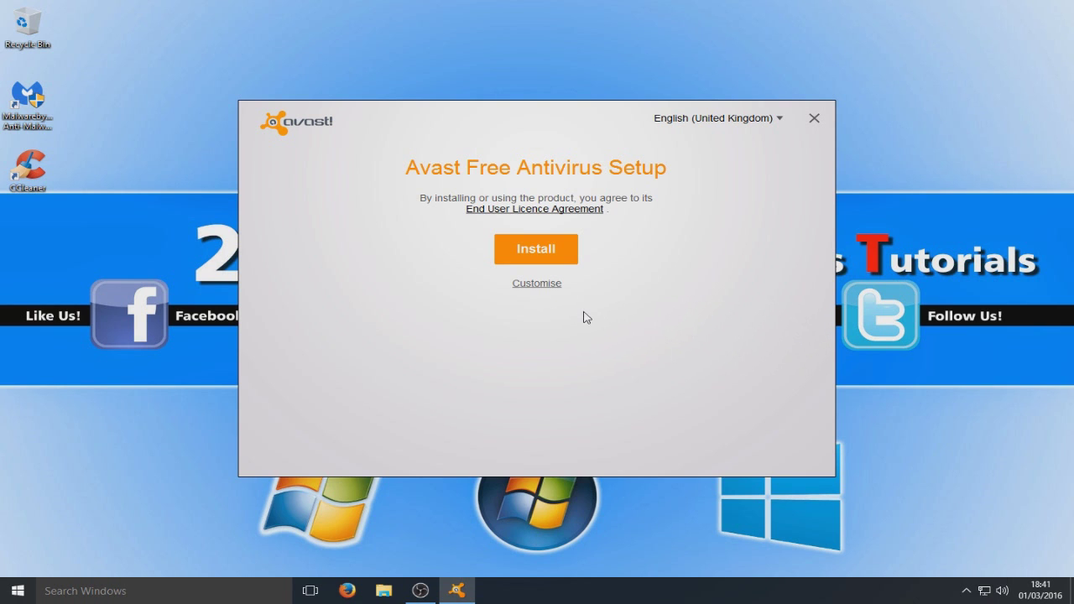
- Install Avast Free Antivirus through the customised setup with all components in the default folder, declining Android phone protection
{"action": "left_click", "coordinate": [548, 291]}
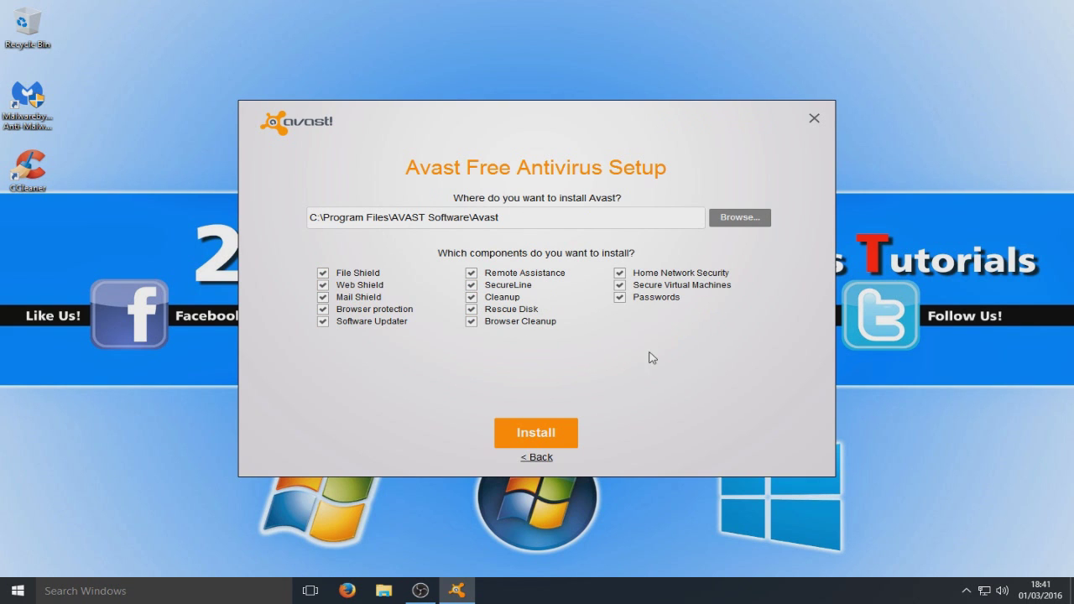
{"action": "left_click", "coordinate": [554, 440]}
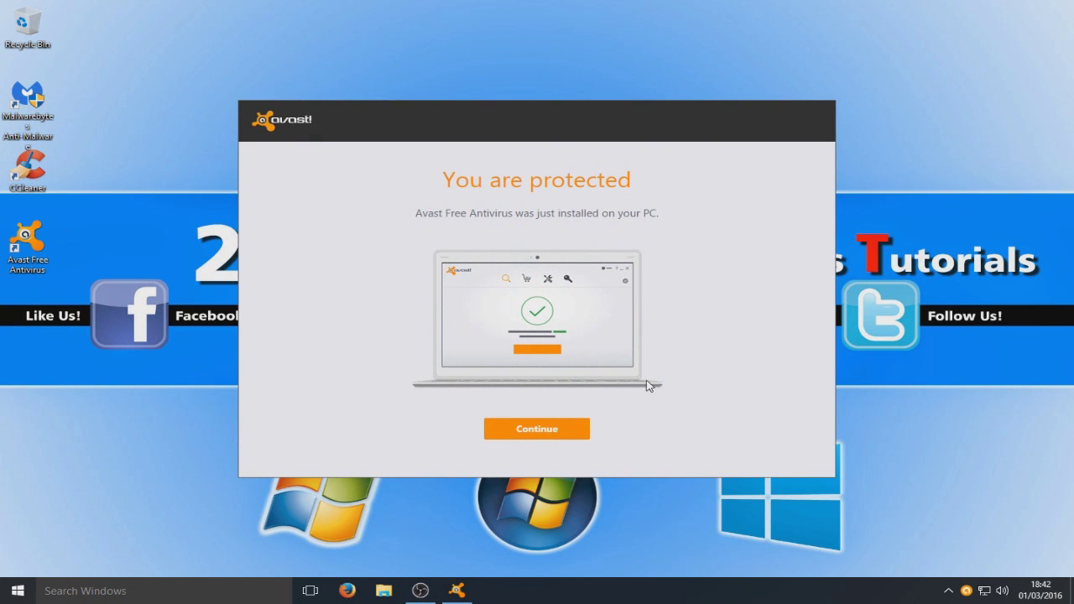
{"action": "left_click", "coordinate": [562, 441]}
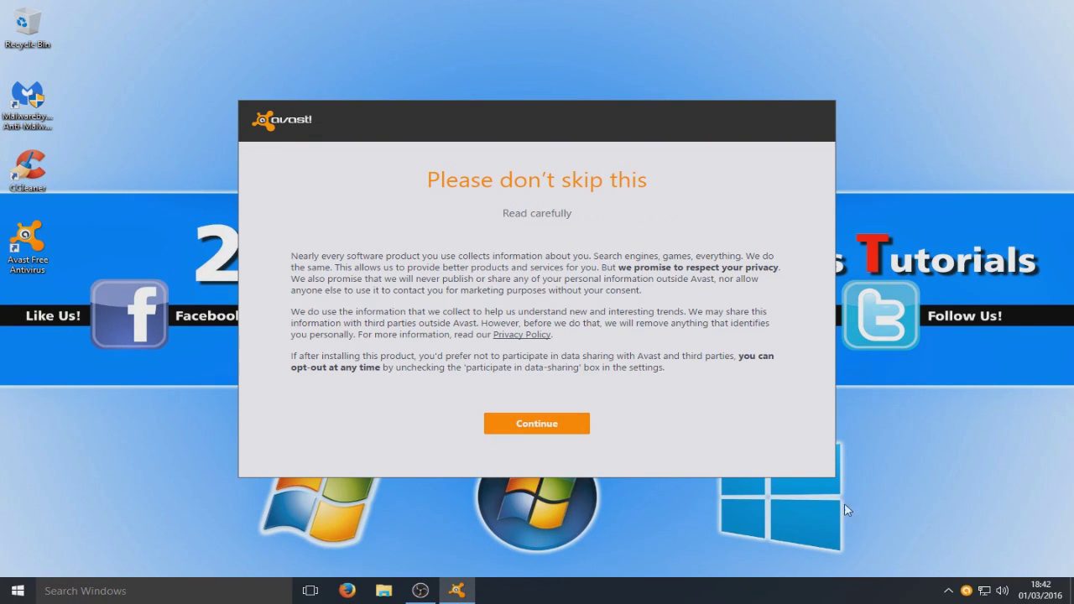
{"action": "mouse_move", "coordinate": [968, 592]}
{"action": "left_click", "coordinate": [547, 426]}
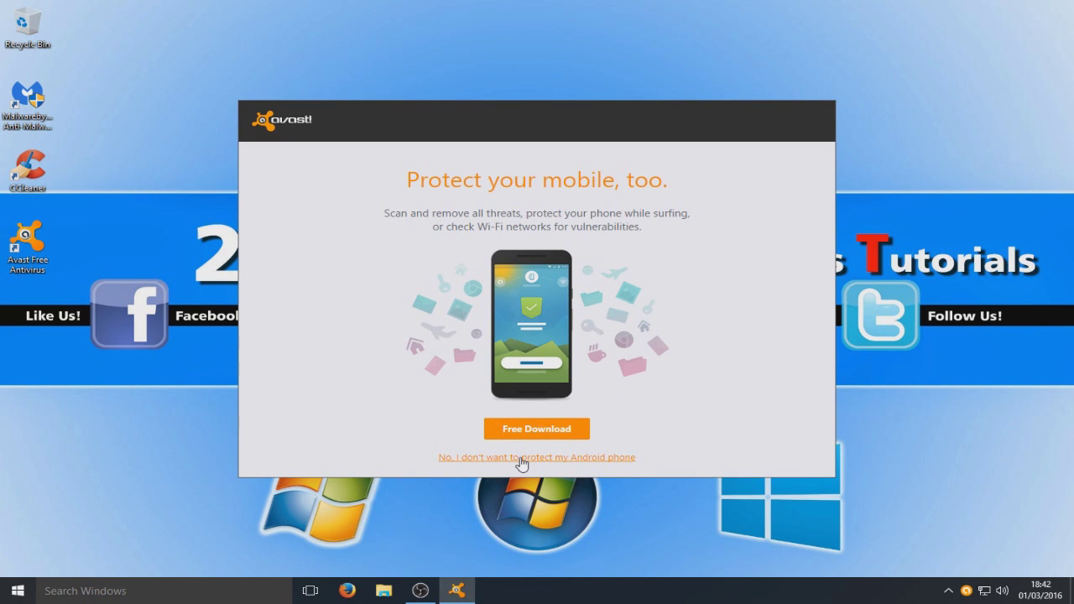
{"action": "left_click", "coordinate": [547, 460]}
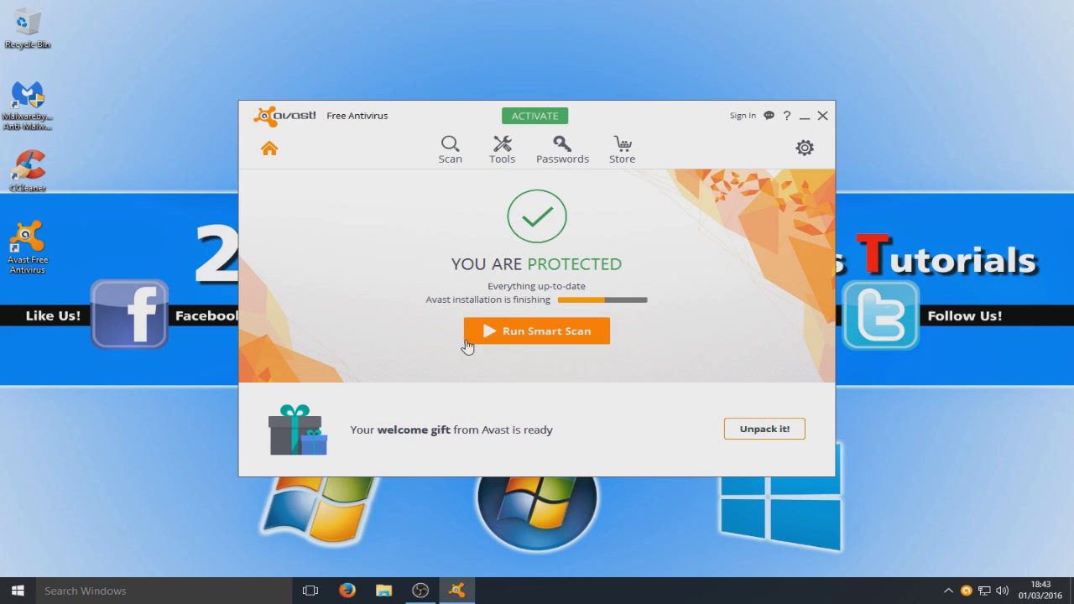
- Run an Avast Smart Scan and go through its issues, skipping the outdated software updates and the performance fixes
{"action": "left_click", "coordinate": [556, 344]}
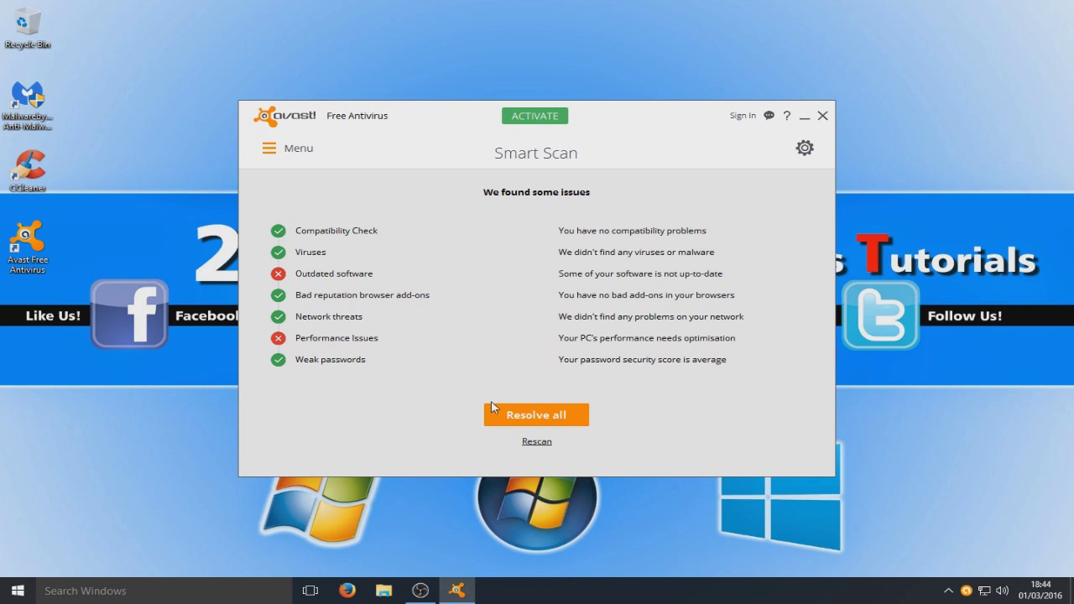
{"action": "left_click", "coordinate": [565, 419]}
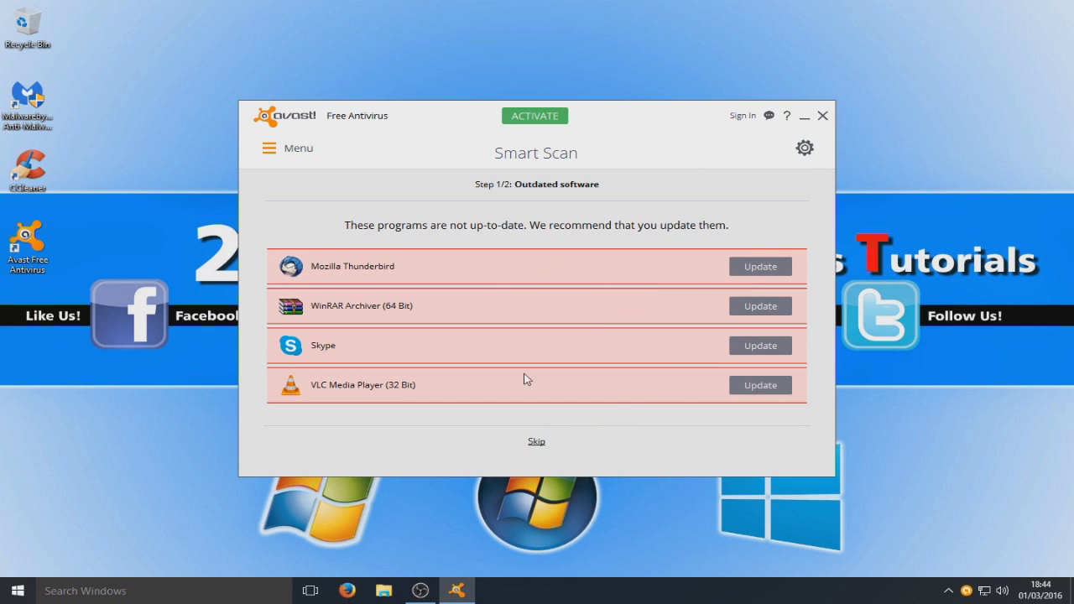
{"action": "left_click", "coordinate": [538, 444]}
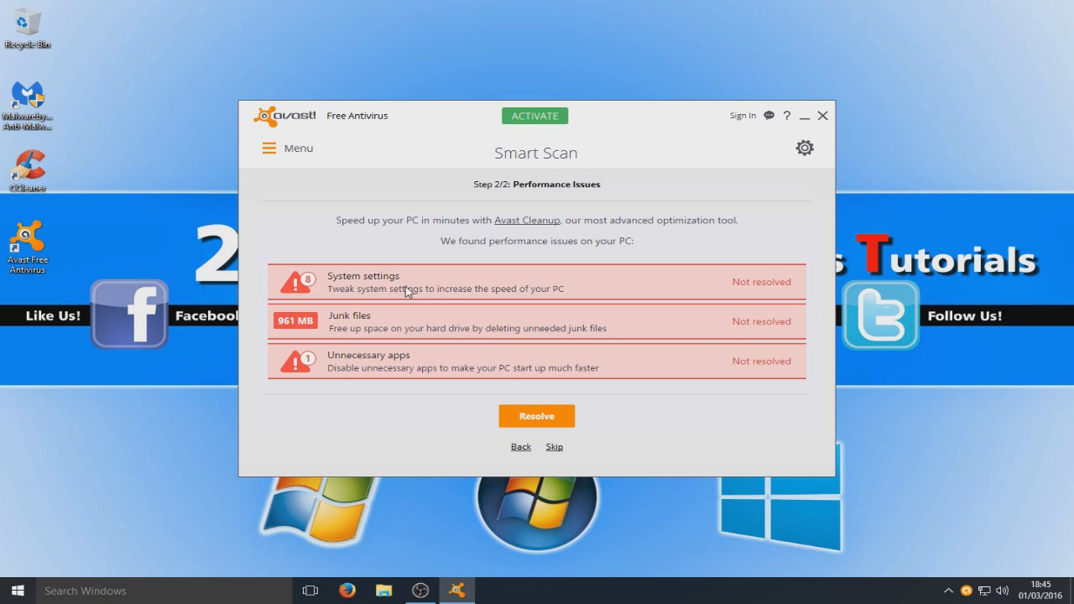
{"action": "left_click", "coordinate": [555, 448]}
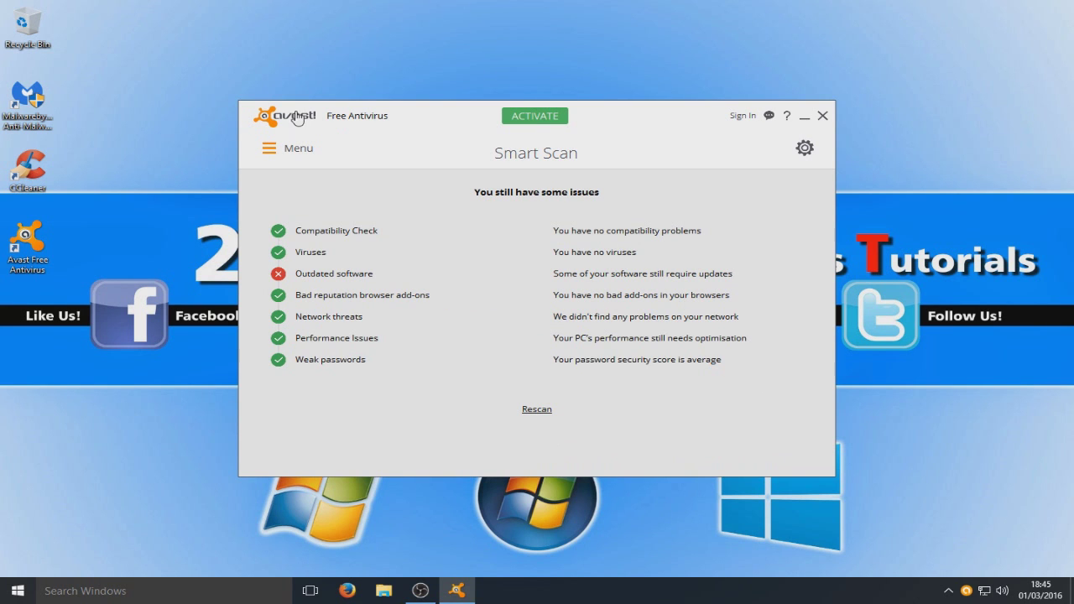
- Open Avast's dedicated scan for viruses and choose Full system scan as the scan type
{"action": "mouse_move", "coordinate": [269, 153]}
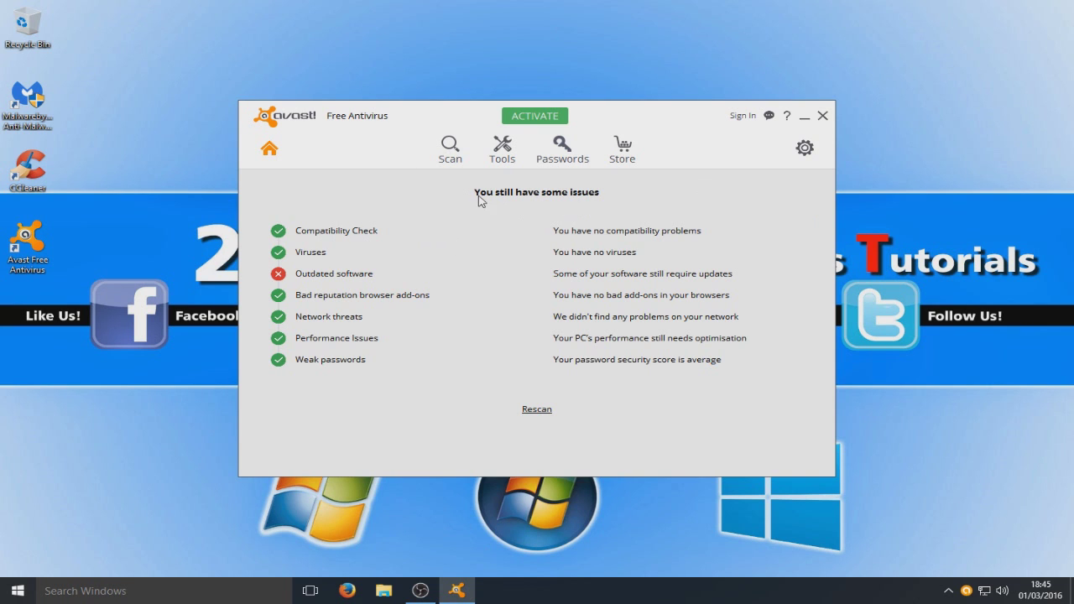
{"action": "left_click", "coordinate": [453, 154]}
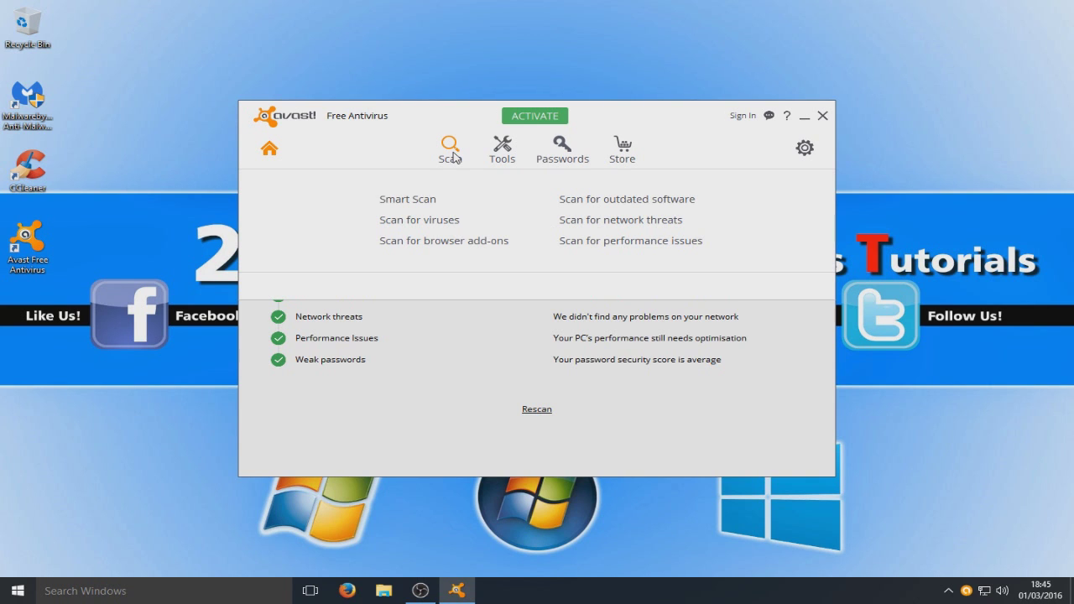
{"action": "left_click", "coordinate": [421, 223]}
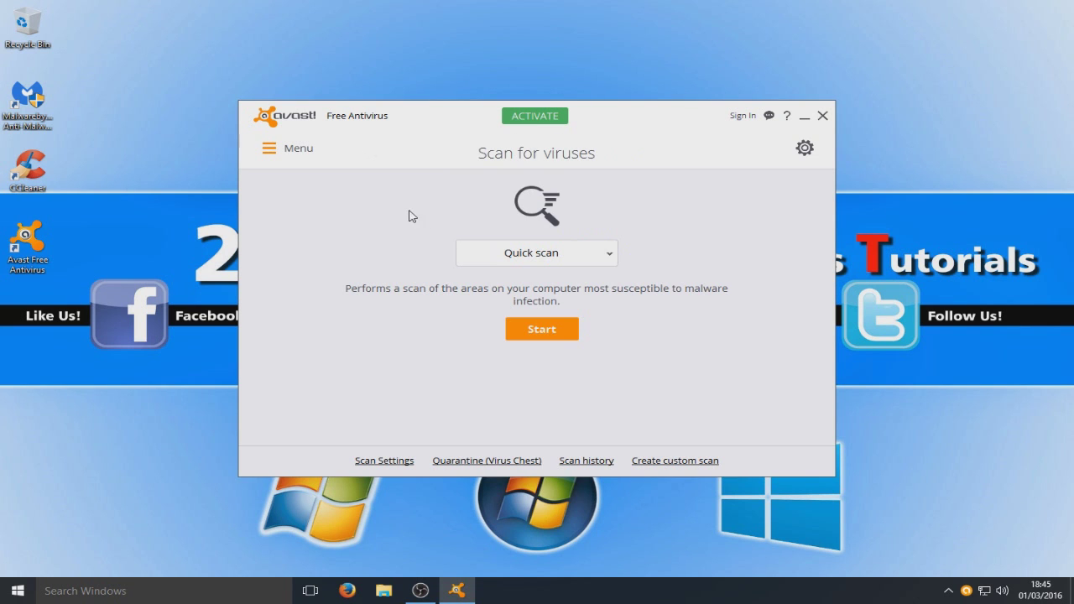
{"action": "left_click", "coordinate": [602, 255]}
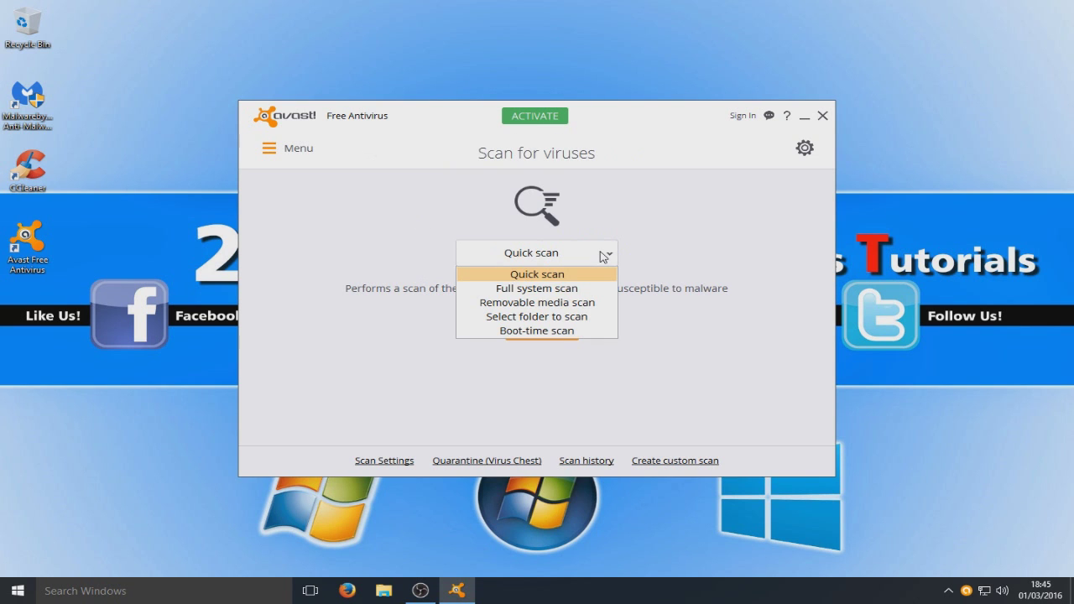
{"action": "left_click", "coordinate": [576, 289]}
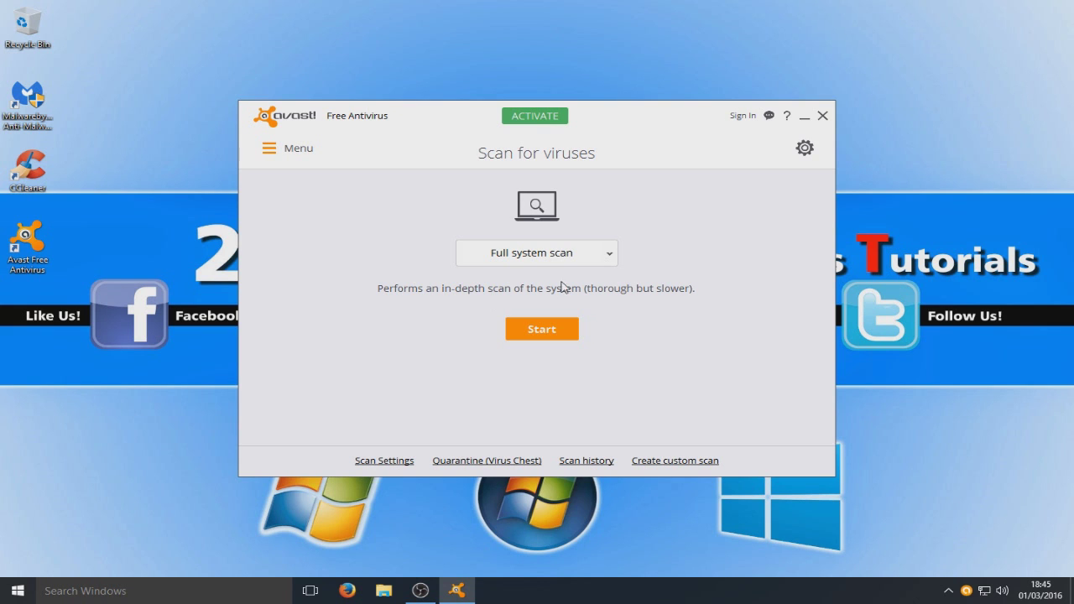
- Switch the virus scan type to Boot-time scan without starting it, leaving the other scan types unselected
{"action": "left_click", "coordinate": [610, 255]}
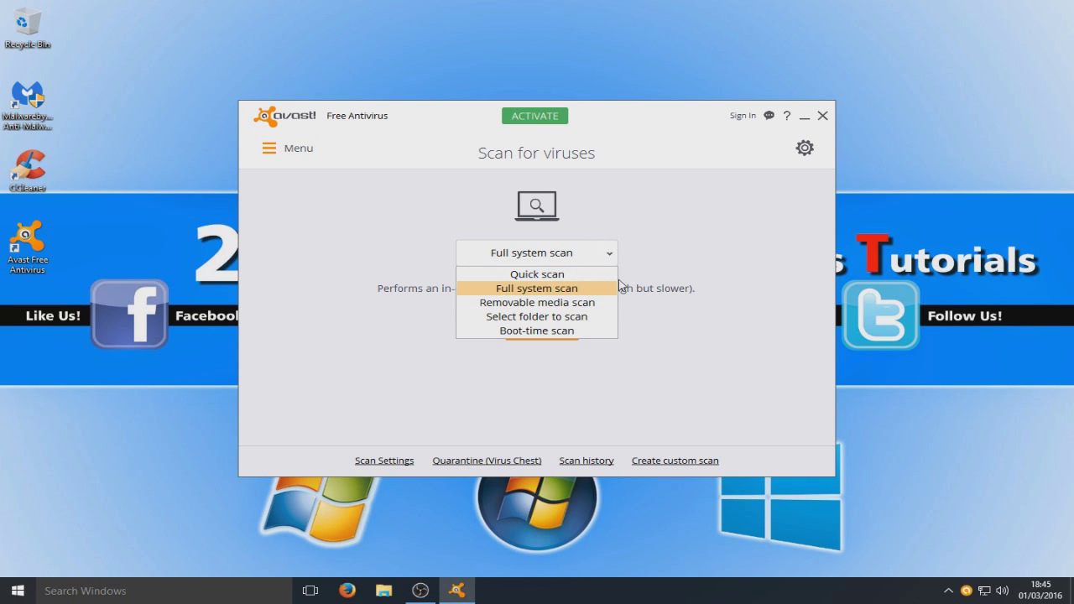
{"action": "left_click", "coordinate": [604, 333]}
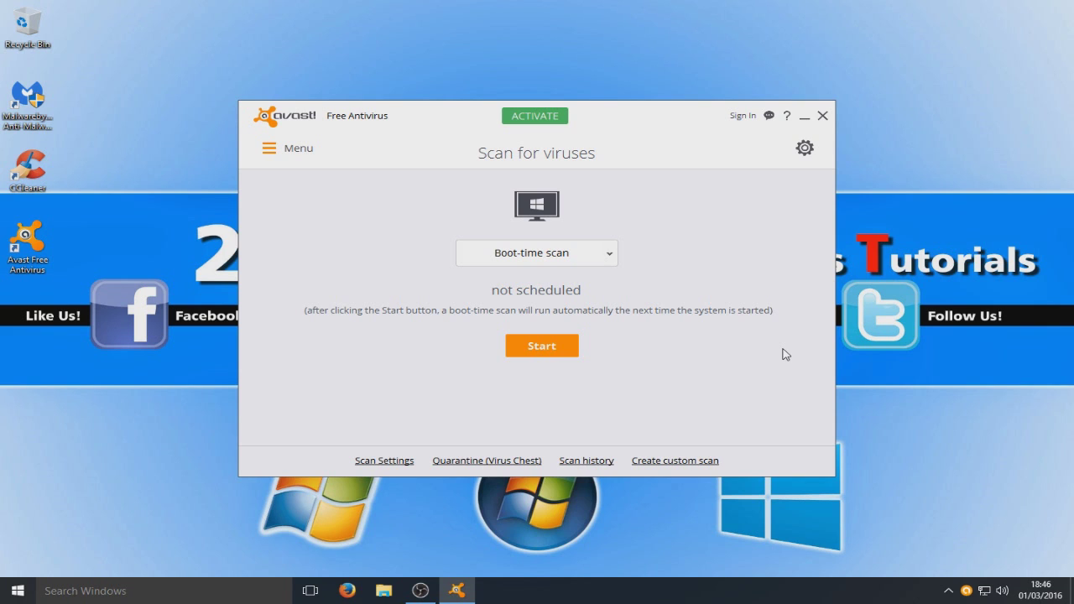
{"action": "left_click", "coordinate": [613, 262]}
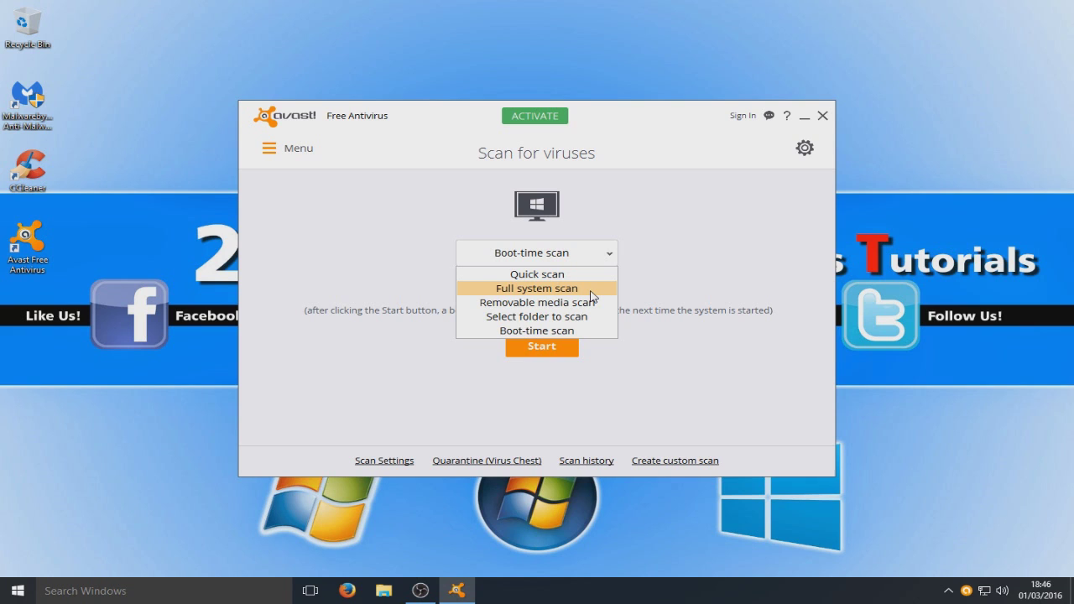
{"action": "left_click", "coordinate": [727, 330]}
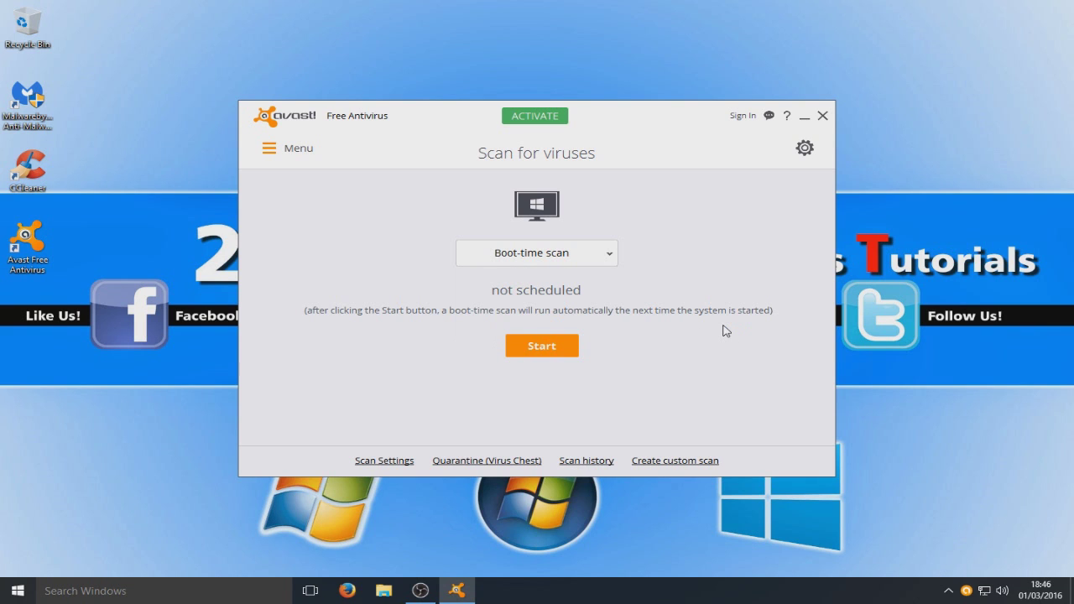